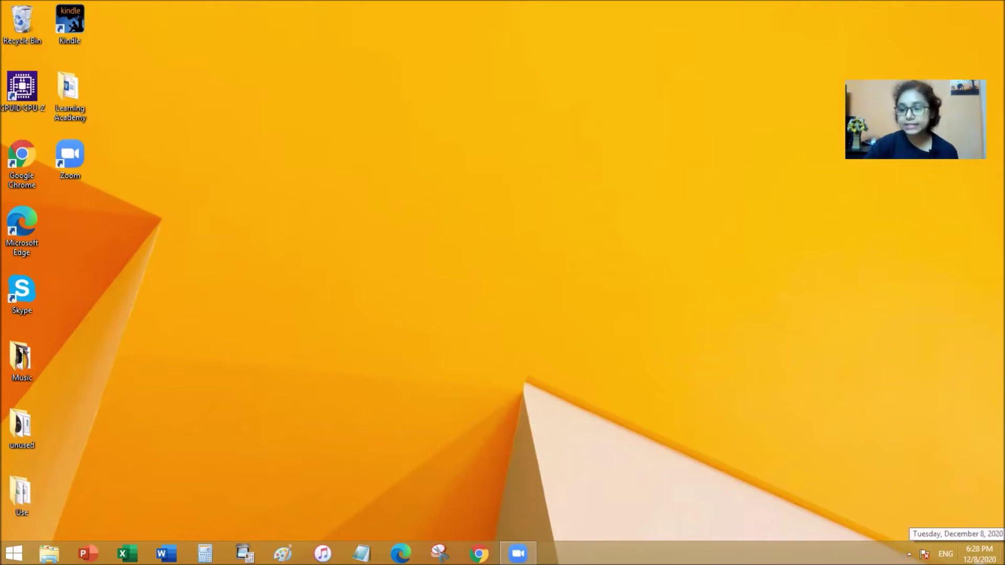
- Launch Notepad with a blank document, restore it to a smaller window and center it
{"action": "left_click", "coordinate": [909, 553]}
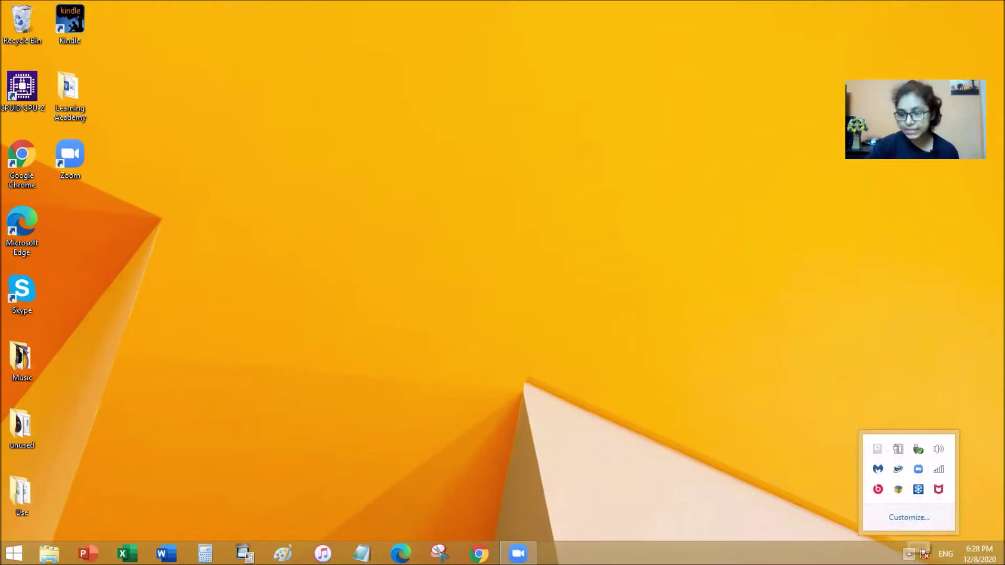
{"action": "left_click", "coordinate": [909, 554]}
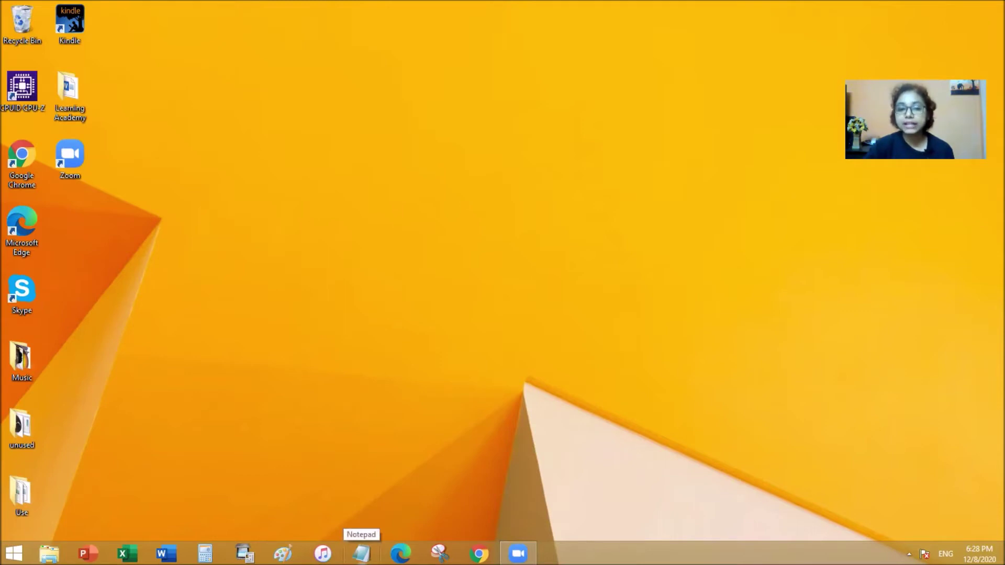
{"action": "left_click", "coordinate": [361, 553]}
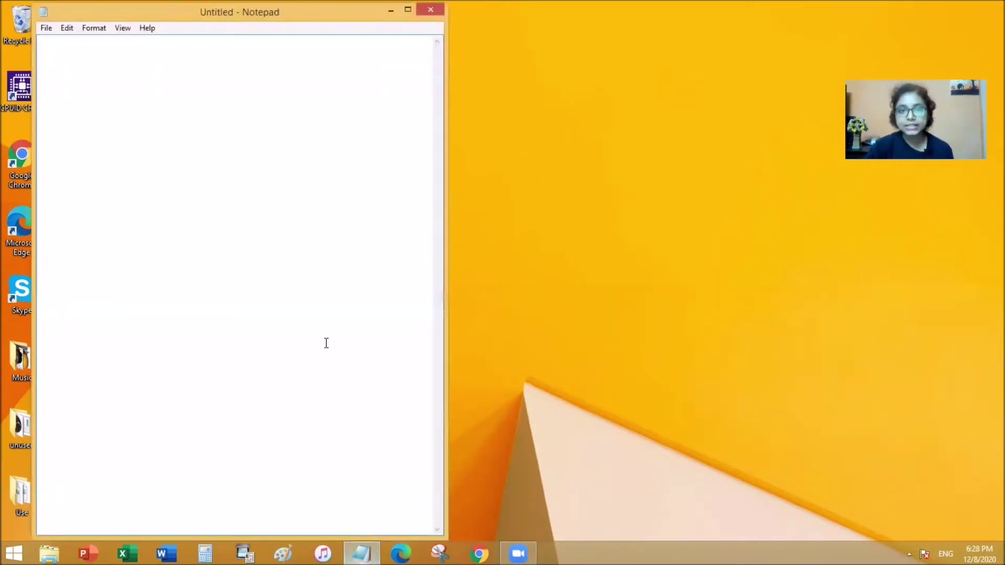
{"action": "double_click", "coordinate": [206, 10]}
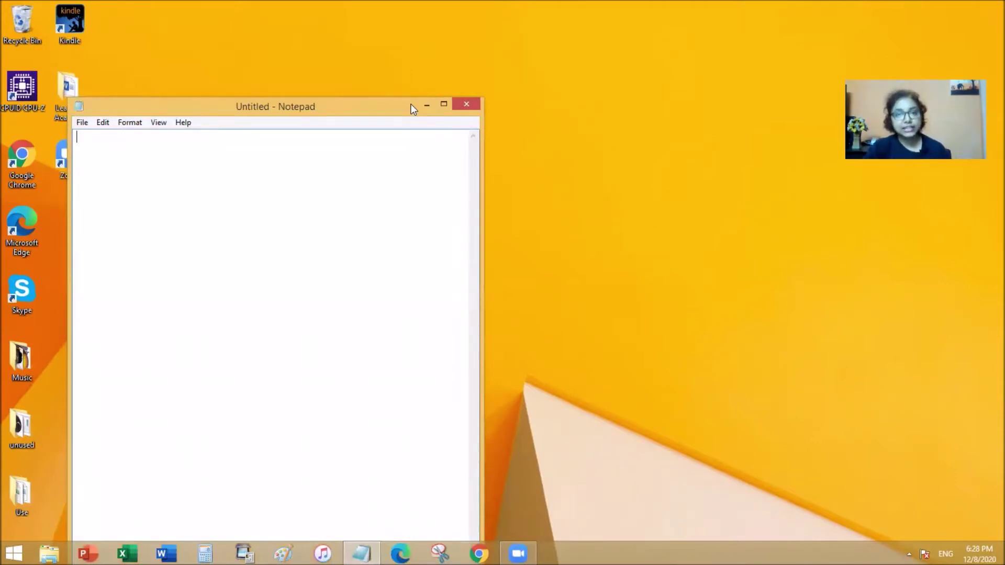
{"action": "left_click_drag", "start_coordinate": [412, 107], "coordinate": [643, 63]}
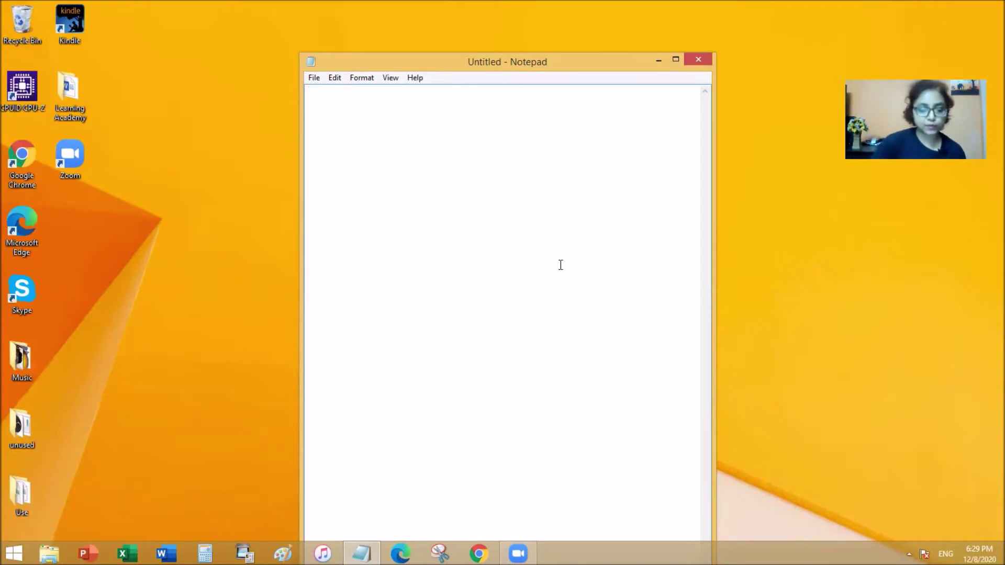
- Type Rose, Lily and Lotus on separate lines, then the sentence 'I am a student.'
{"action": "type", "text": "R"}
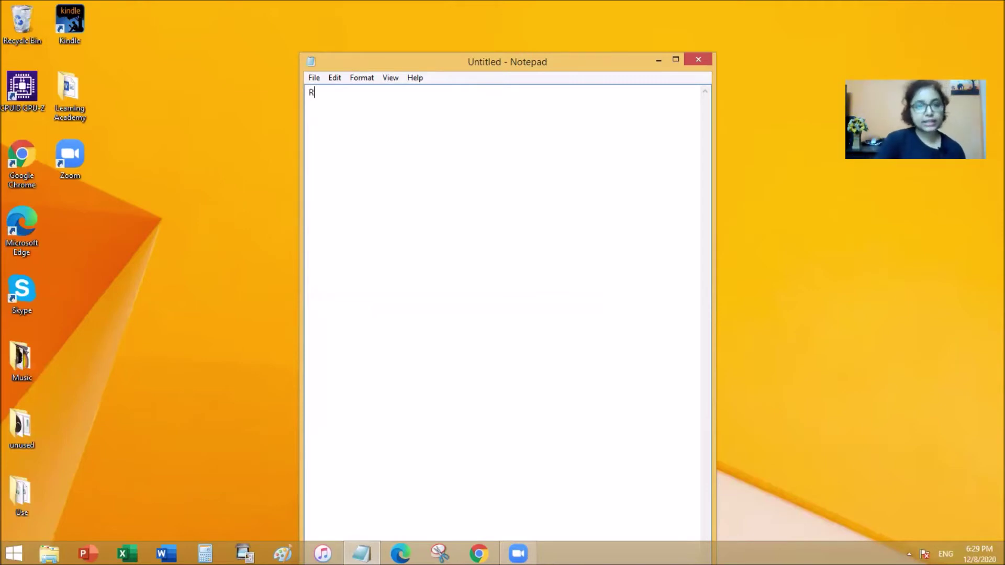
{"action": "type", "text": "ose"}
{"action": "key", "text": "Return"}
{"action": "type", "text": "Lily"}
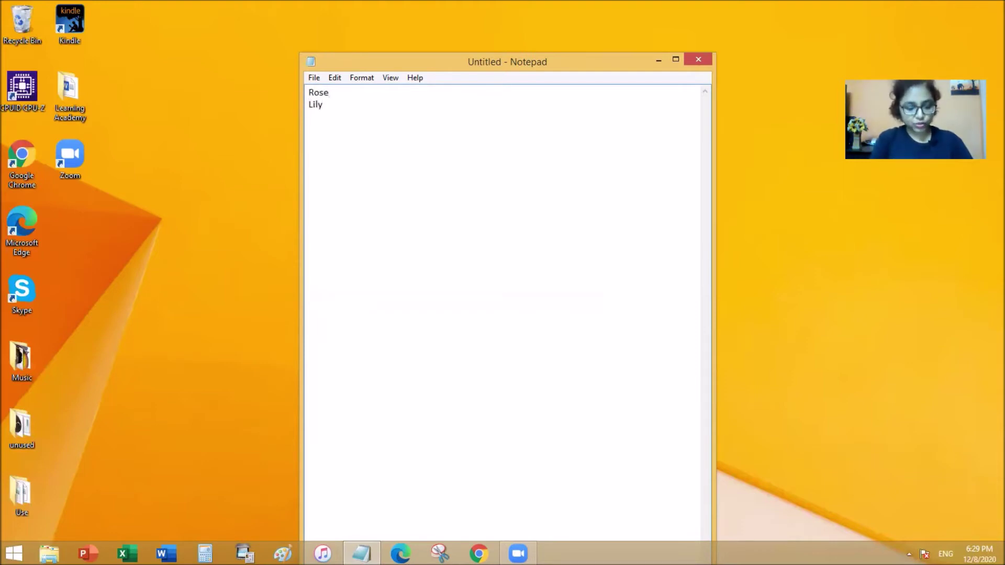
{"action": "key", "text": "Return"}
{"action": "type", "text": "Lotus"}
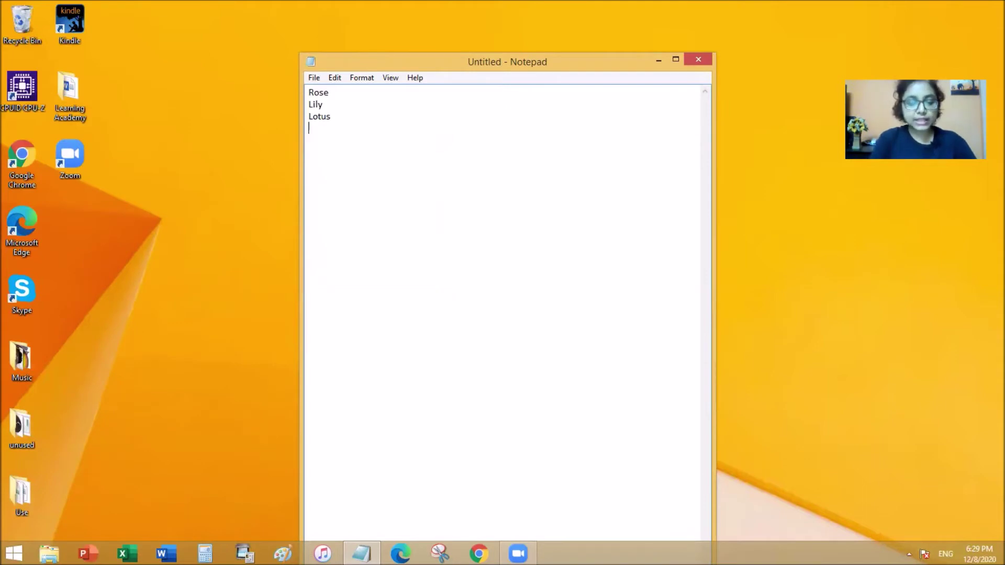
{"action": "type", "text": "I am a st"}
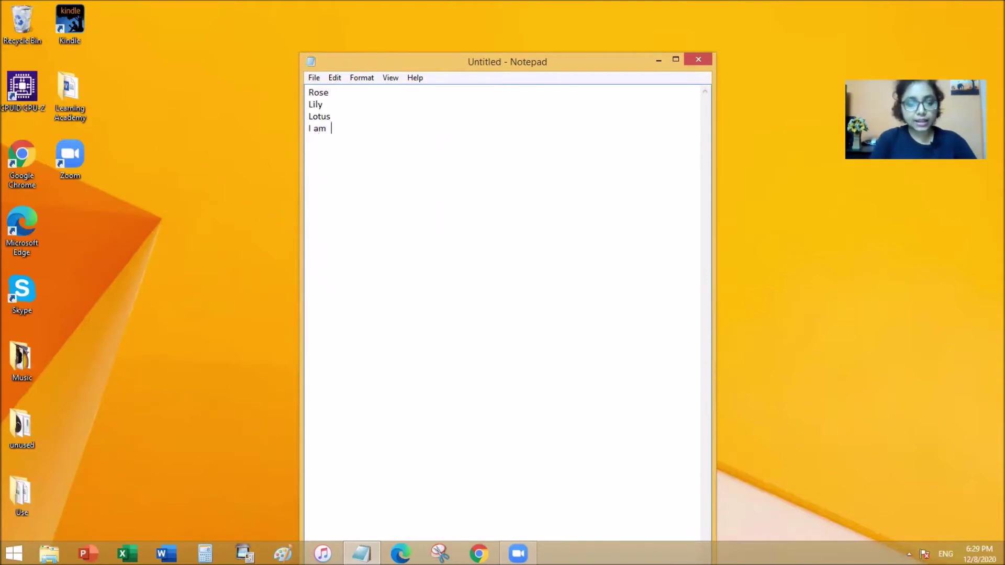
{"action": "type", "text": "udent."}
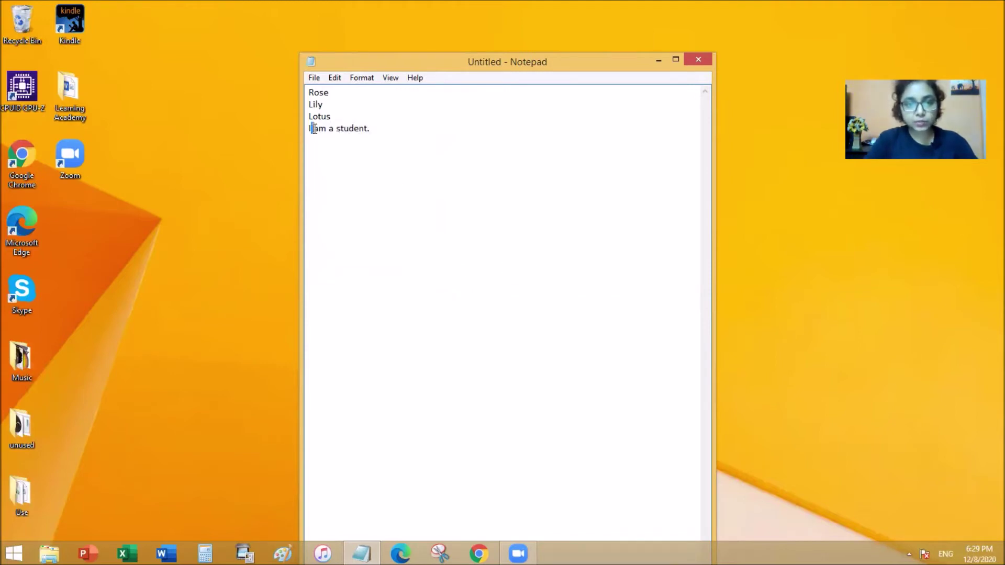
{"action": "left_click_drag", "start_coordinate": [327, 128], "coordinate": [337, 129]}
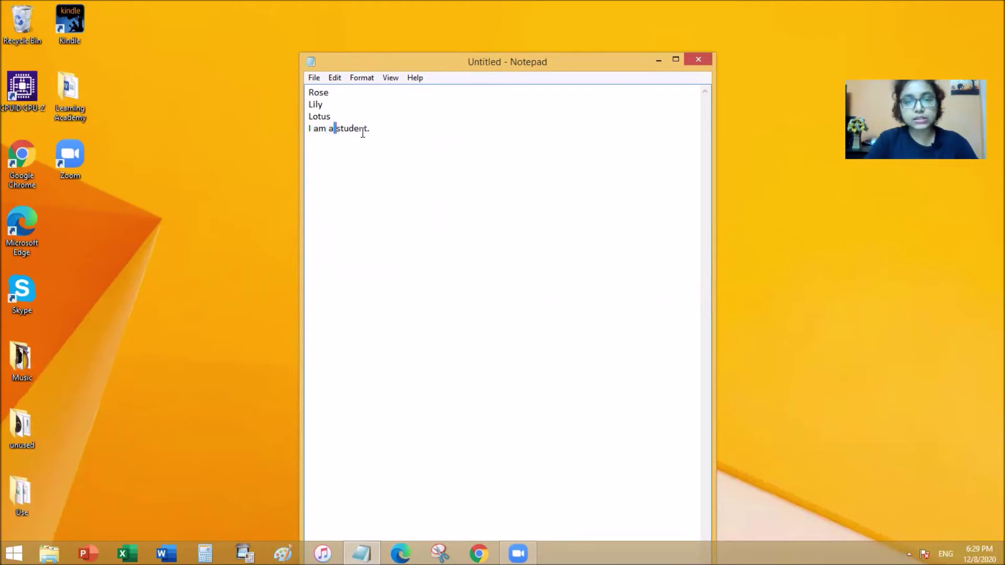
{"action": "left_click", "coordinate": [380, 128]}
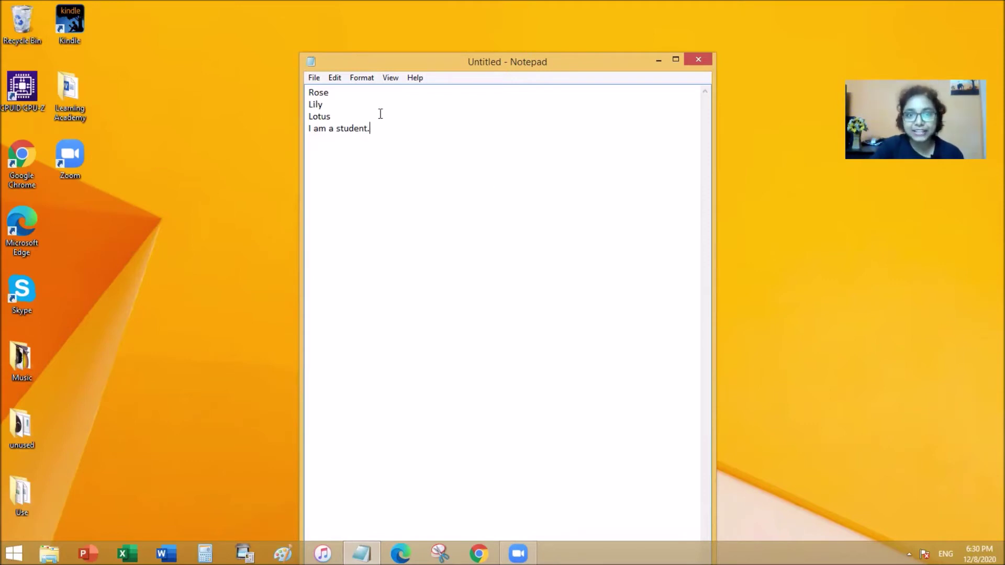
{"action": "left_click", "coordinate": [362, 78]}
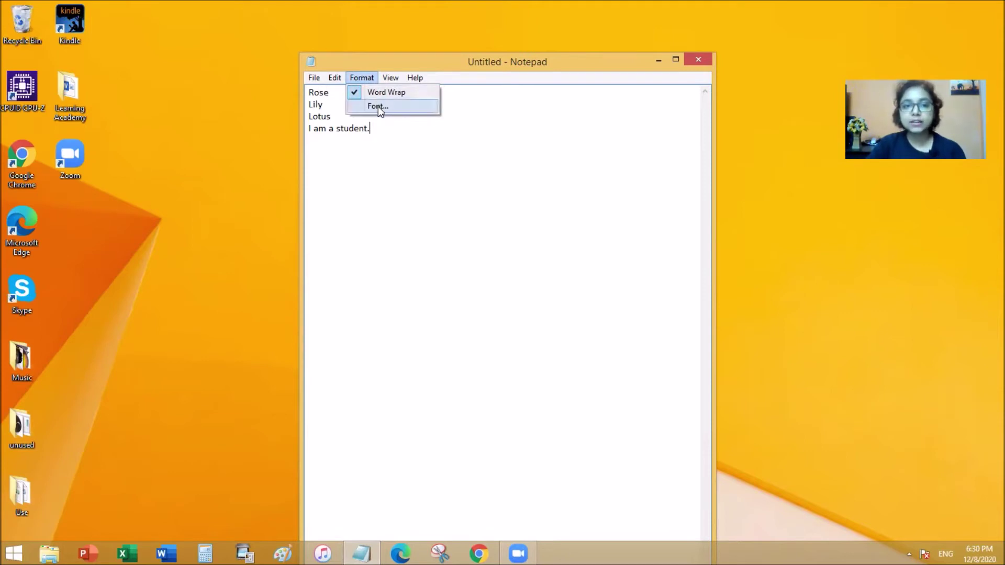
{"action": "left_click", "coordinate": [407, 109]}
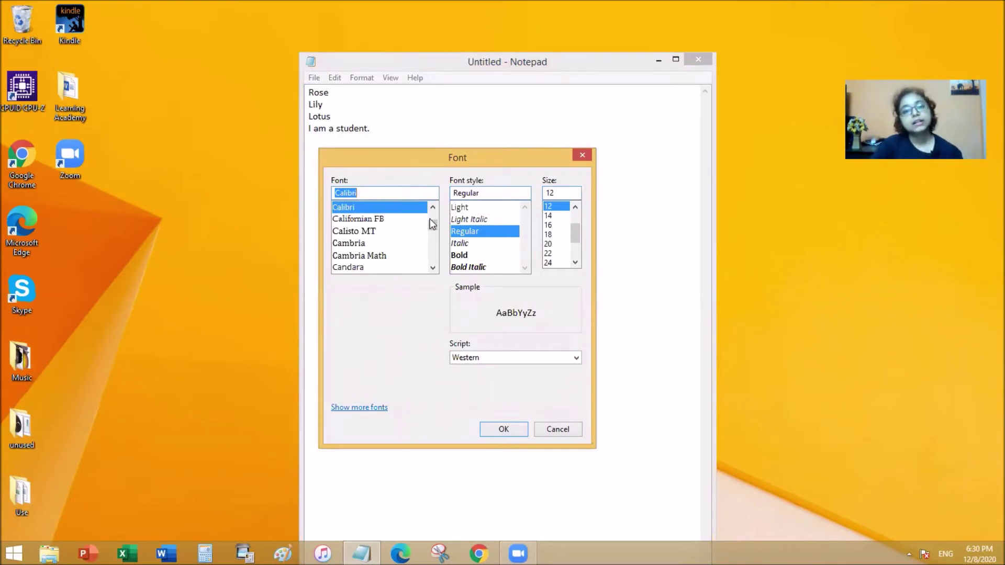
{"action": "left_click_drag", "start_coordinate": [431, 221], "coordinate": [484, 220]}
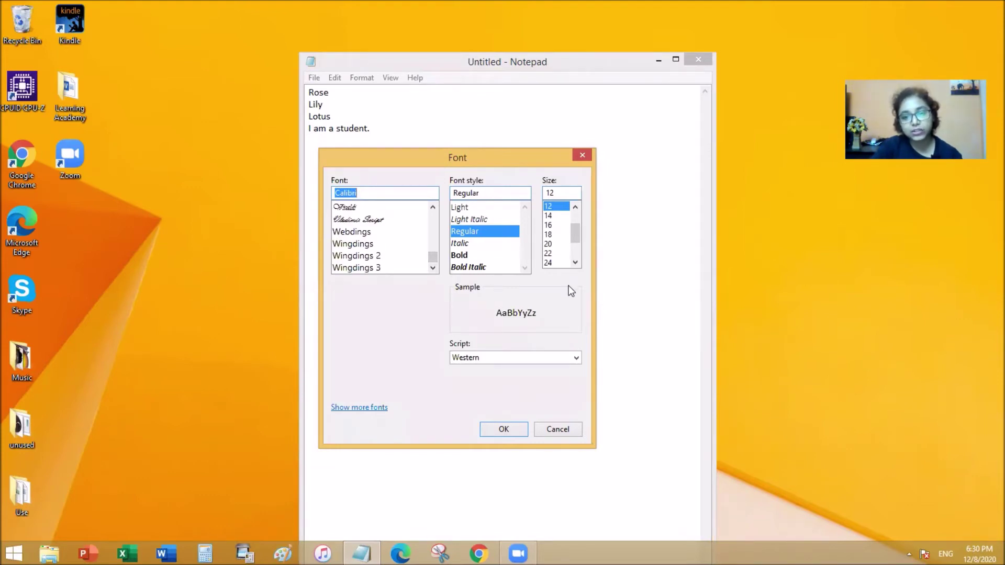
{"action": "left_click", "coordinate": [582, 155]}
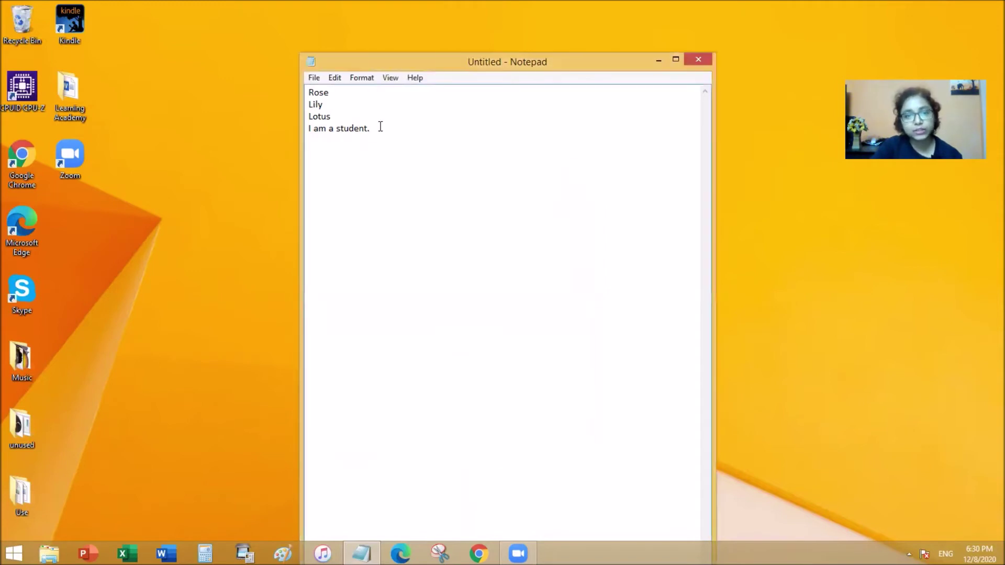
- Format the text as Comic Sans MS, Bold style, size 72
{"action": "left_click_drag", "start_coordinate": [380, 126], "coordinate": [305, 129]}
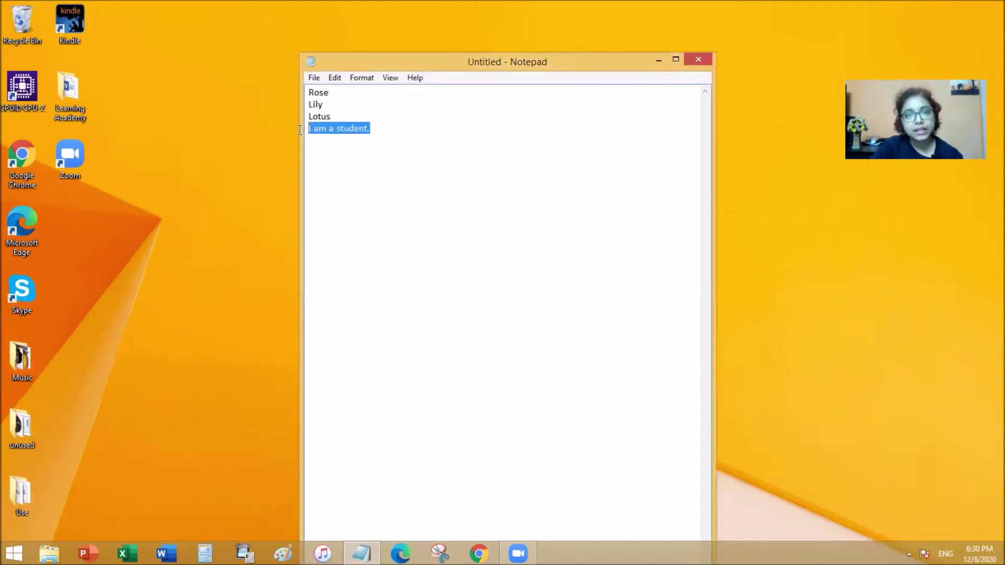
{"action": "left_click", "coordinate": [412, 134]}
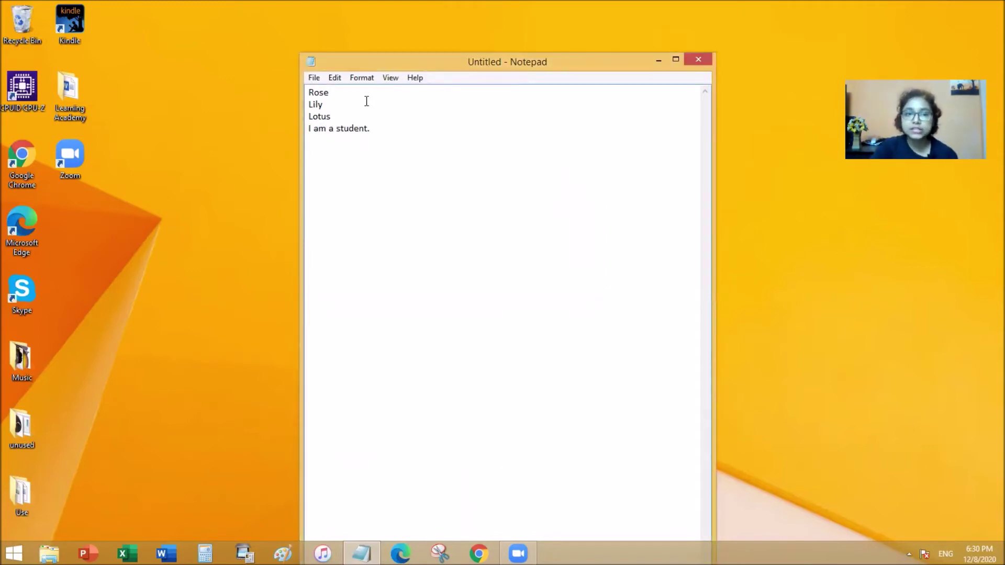
{"action": "left_click_drag", "start_coordinate": [328, 93], "coordinate": [306, 94]}
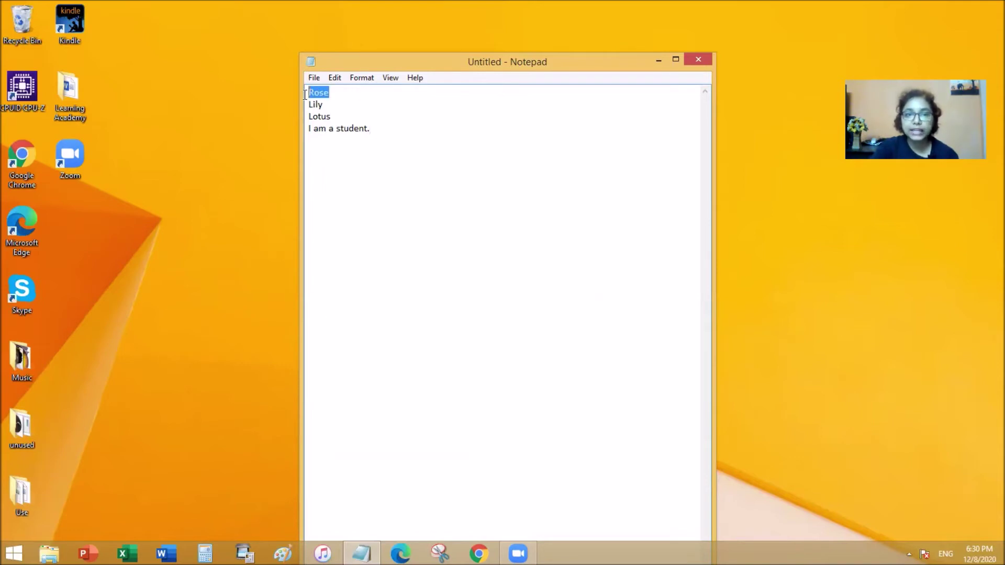
{"action": "left_click", "coordinate": [363, 79]}
{"action": "left_click", "coordinate": [378, 107]}
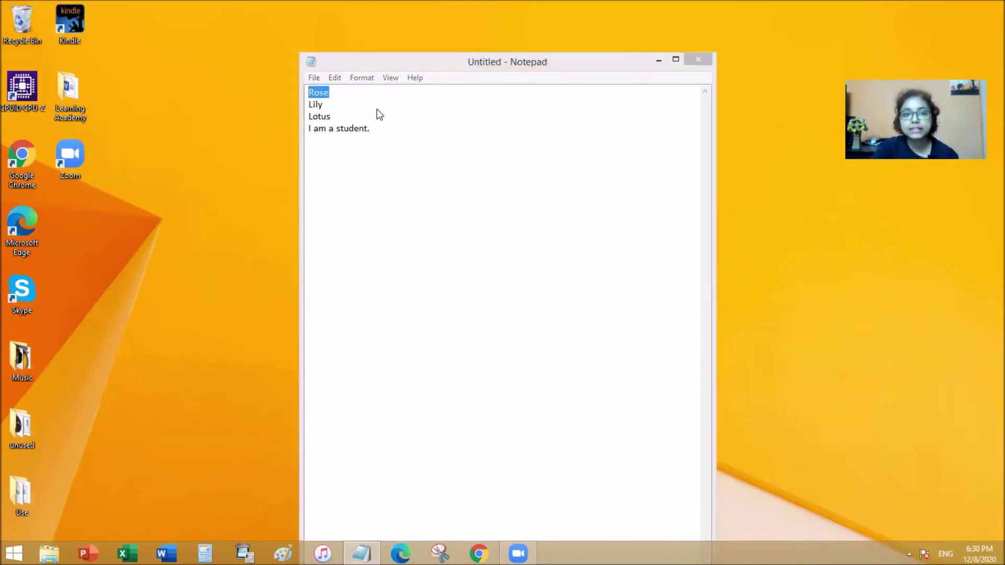
{"action": "scroll", "coordinate": [372, 238], "scroll_direction": "down", "scroll_amount": 3}
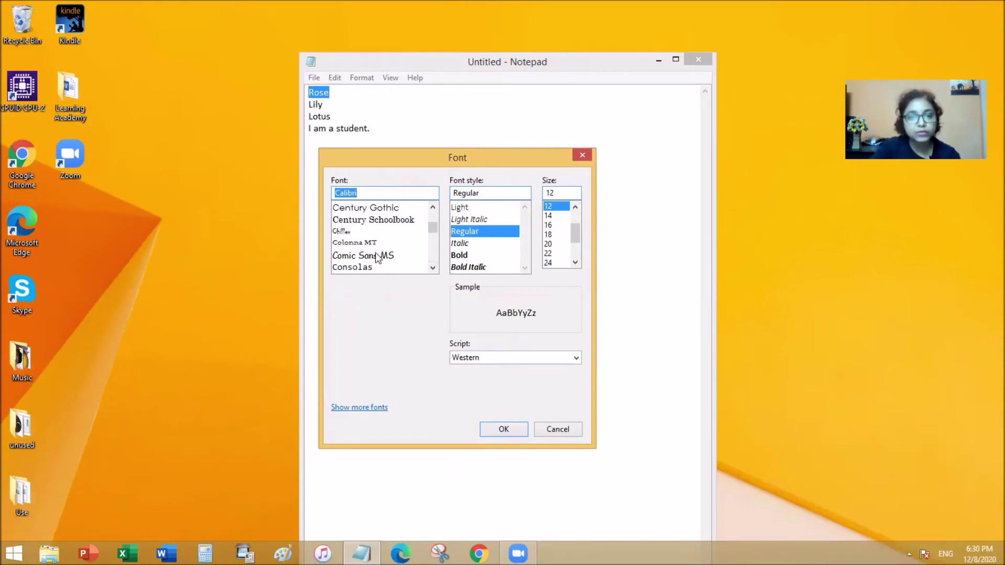
{"action": "left_click", "coordinate": [376, 255]}
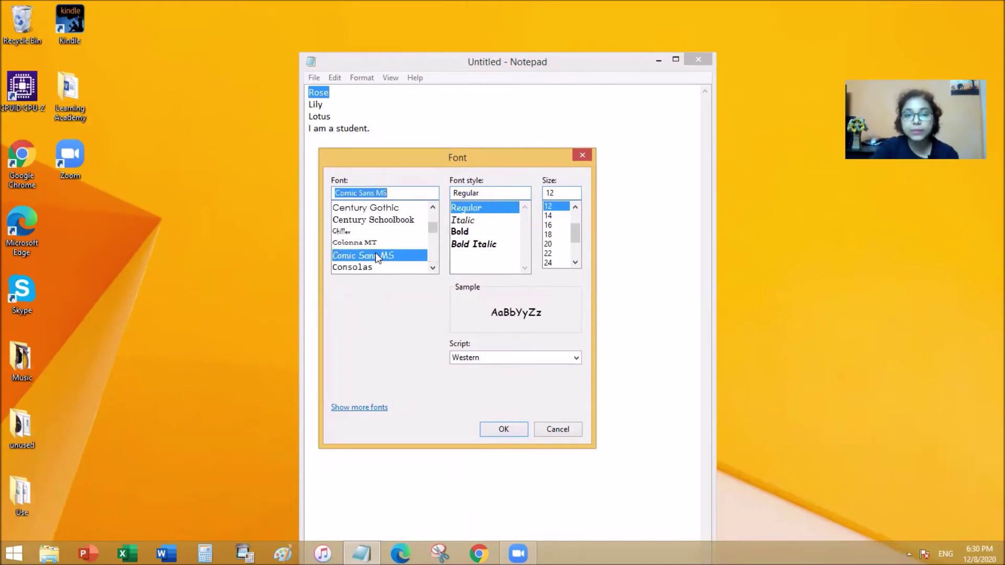
{"action": "left_click", "coordinate": [463, 233]}
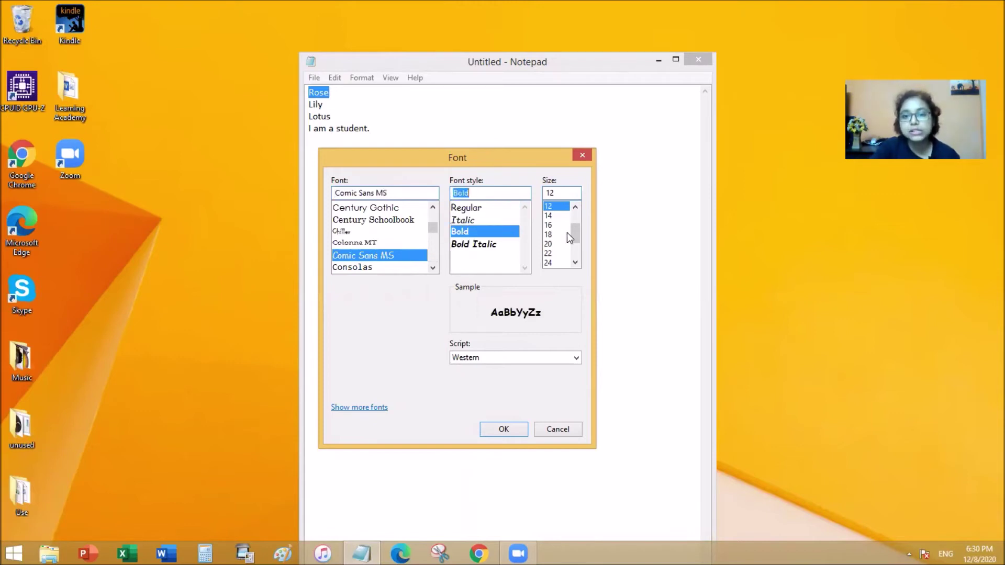
{"action": "left_click_drag", "start_coordinate": [574, 235], "coordinate": [574, 258]}
{"action": "left_click", "coordinate": [549, 263]}
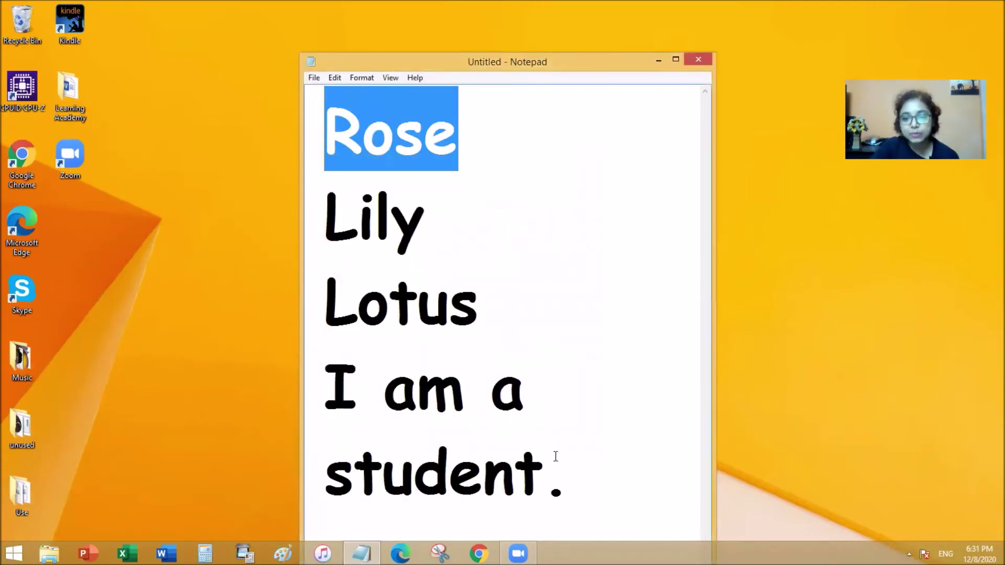
{"action": "left_click", "coordinate": [578, 466]}
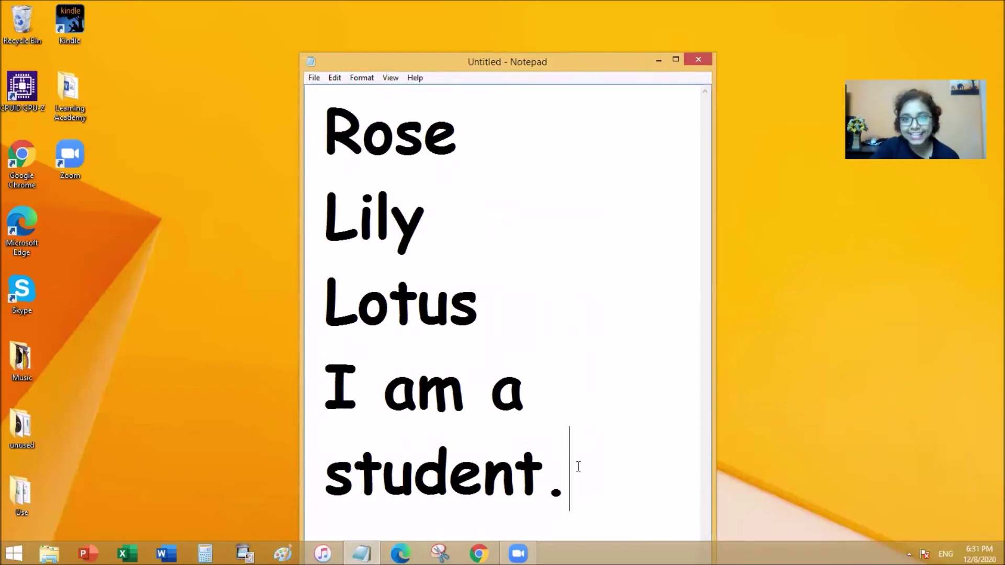
- Select all the text and change its font to Mistral
{"action": "left_click_drag", "start_coordinate": [579, 472], "coordinate": [377, 88]}
{"action": "left_click", "coordinate": [368, 79]}
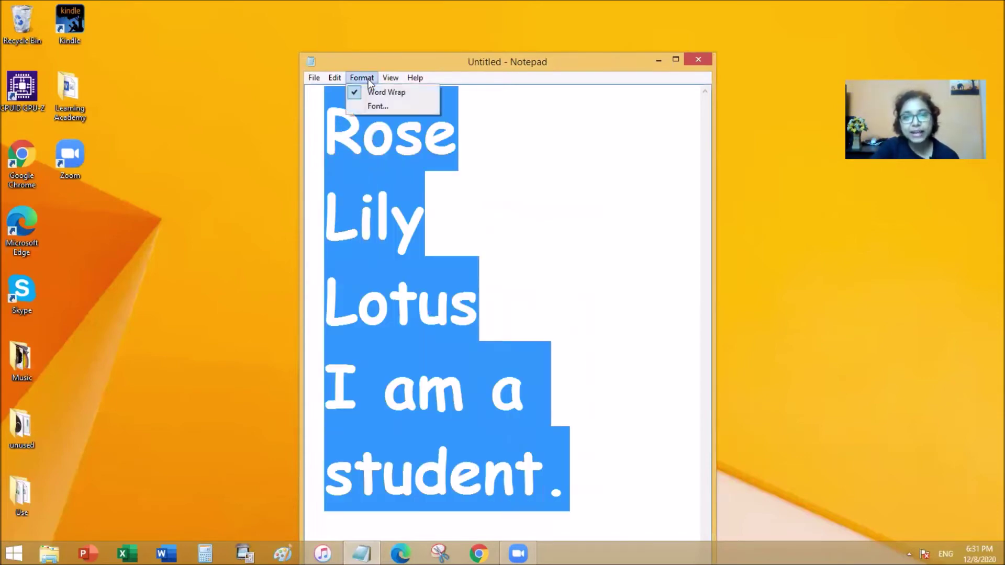
{"action": "left_click", "coordinate": [375, 108]}
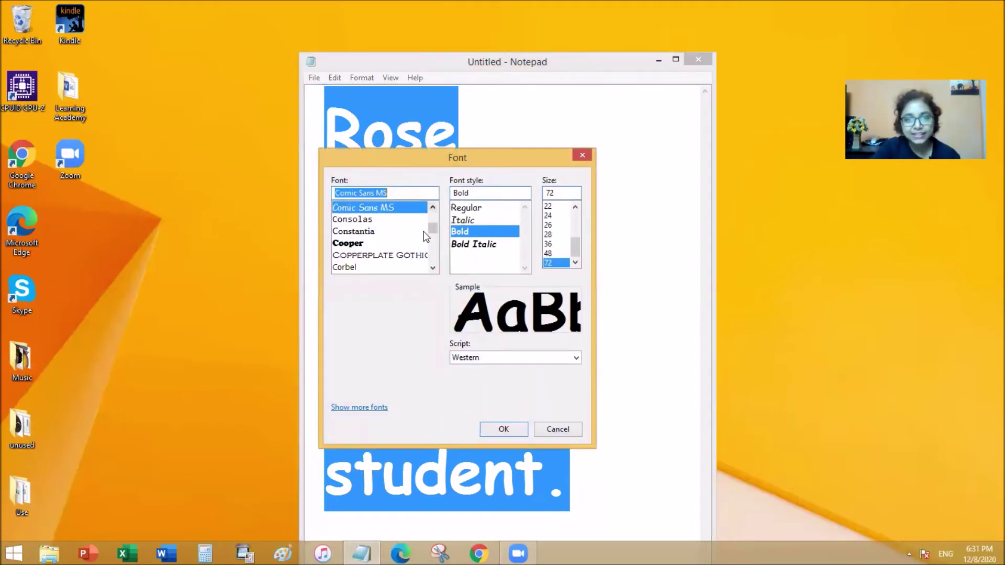
{"action": "left_click_drag", "start_coordinate": [434, 241], "coordinate": [434, 248]}
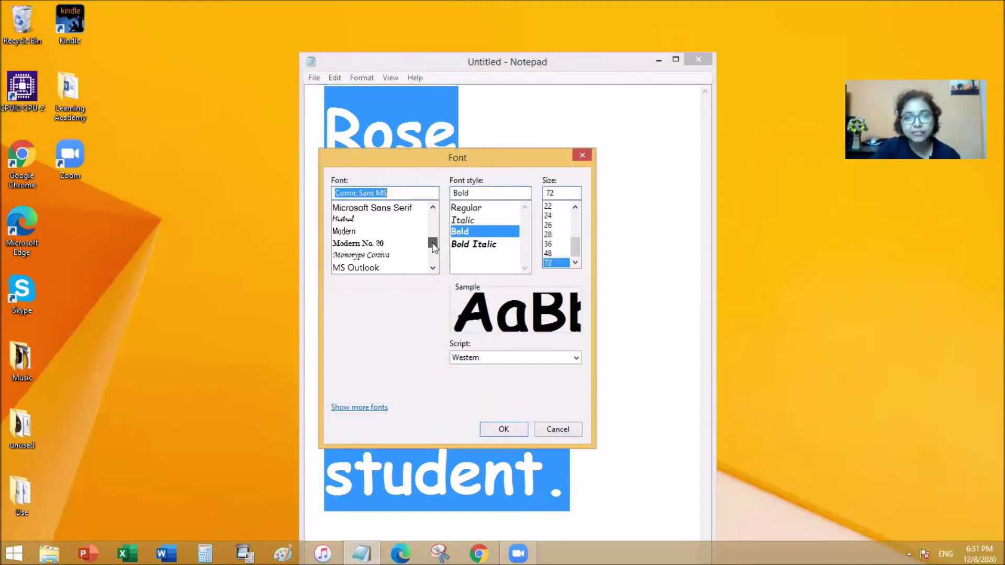
{"action": "left_click", "coordinate": [353, 221]}
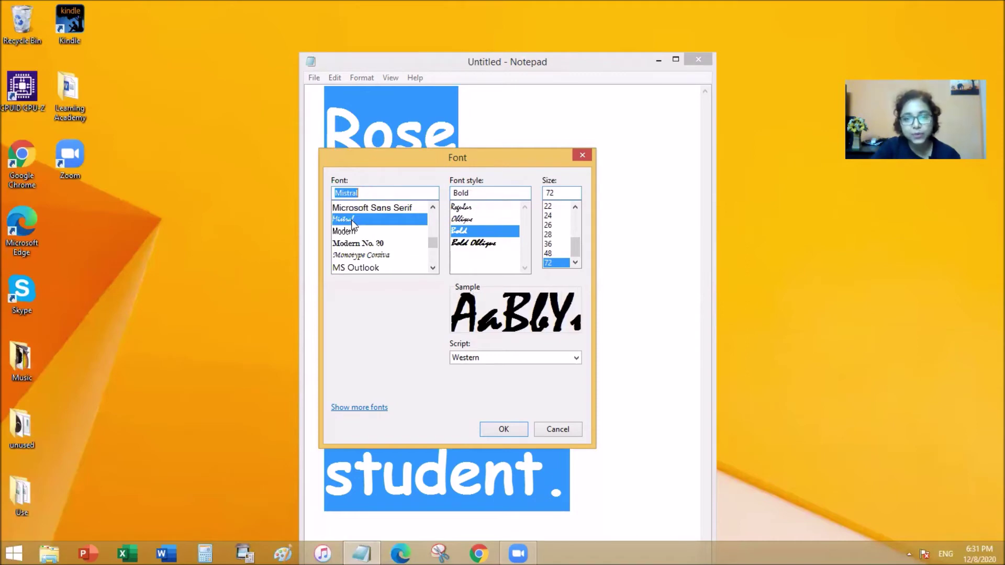
{"action": "left_click", "coordinate": [504, 430]}
{"action": "left_click", "coordinate": [508, 441]}
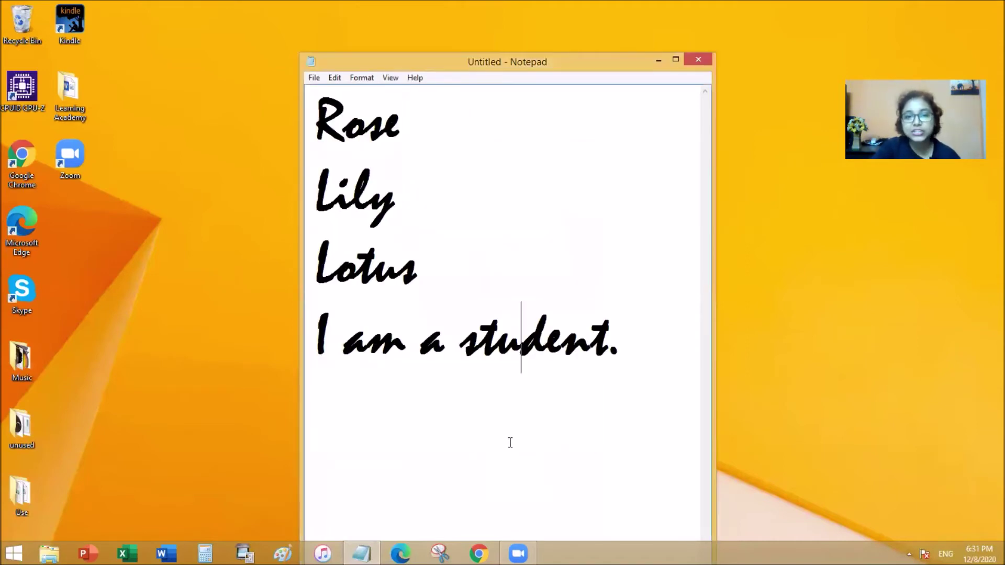
- Switch the Mistral text's font style to Regular
{"action": "left_click_drag", "start_coordinate": [644, 348], "coordinate": [306, 115]}
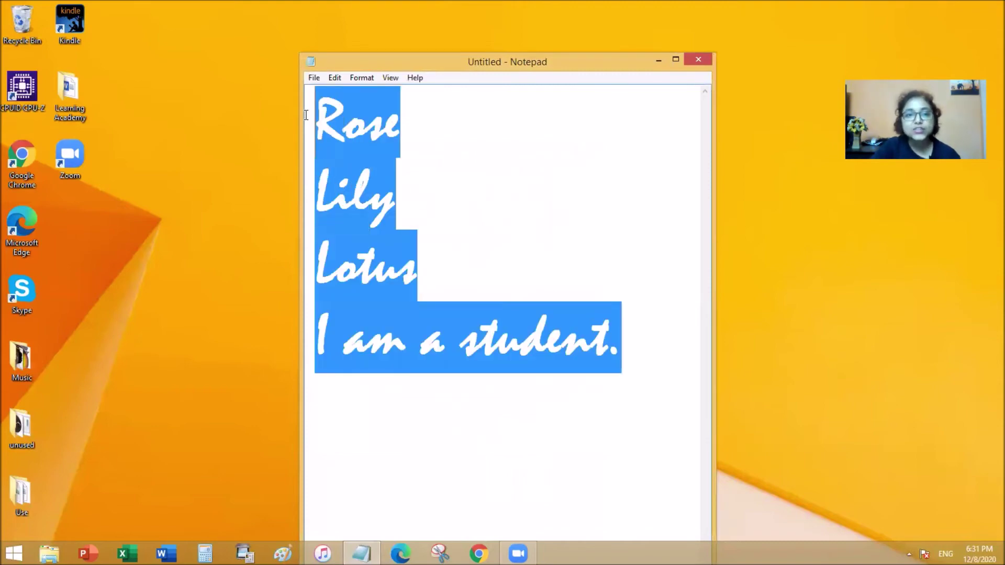
{"action": "left_click", "coordinate": [362, 78]}
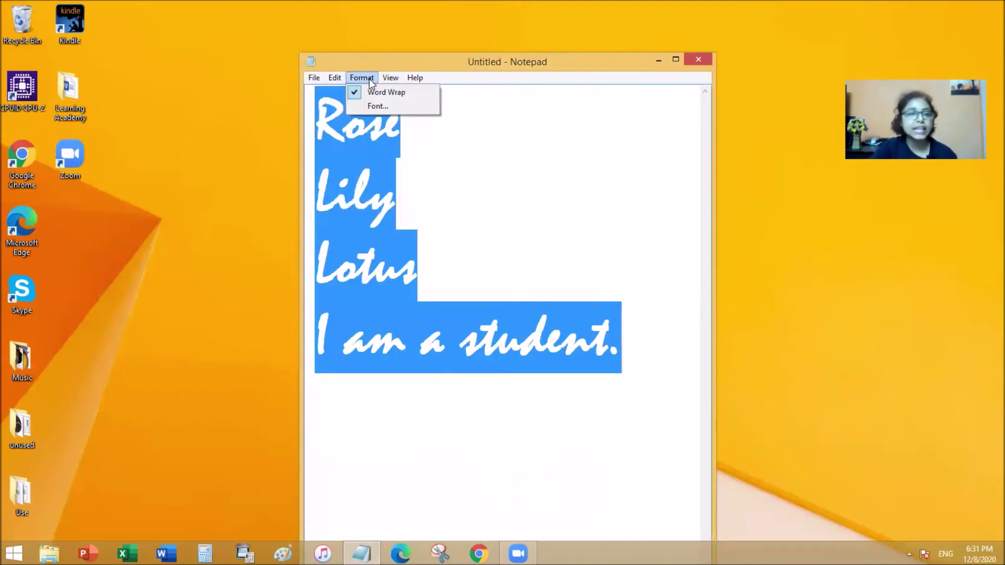
{"action": "left_click", "coordinate": [369, 107]}
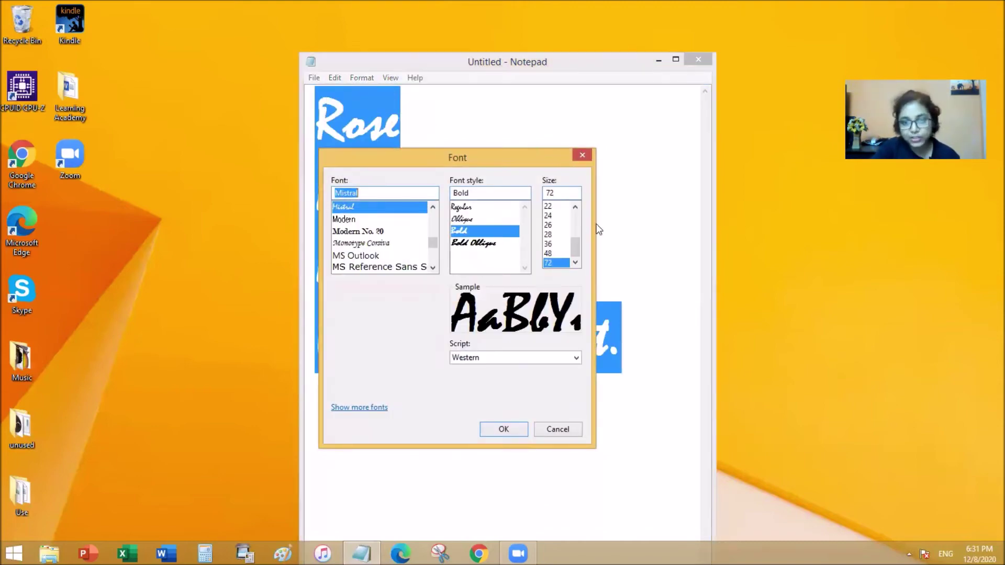
{"action": "left_click", "coordinate": [483, 208]}
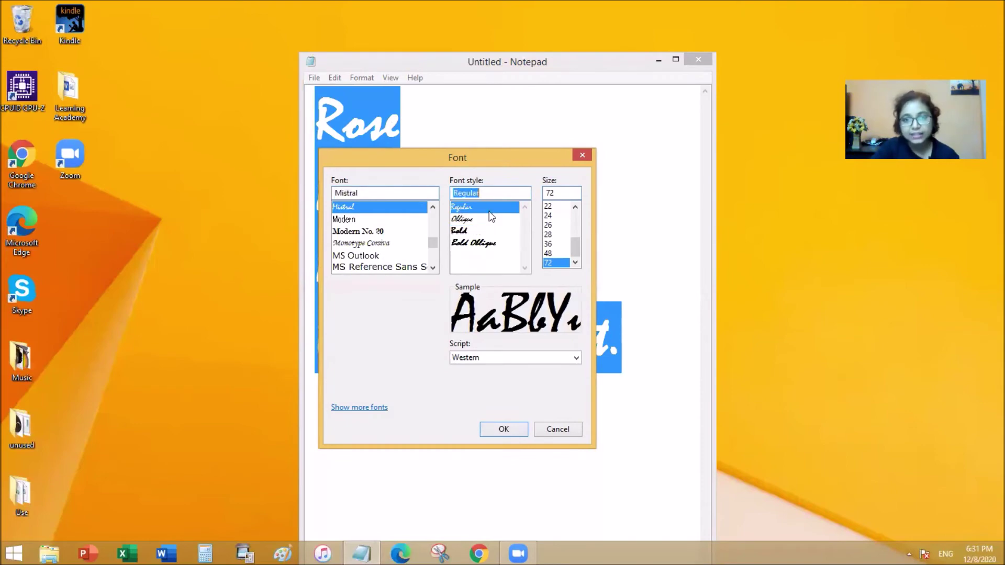
{"action": "left_click", "coordinate": [501, 427]}
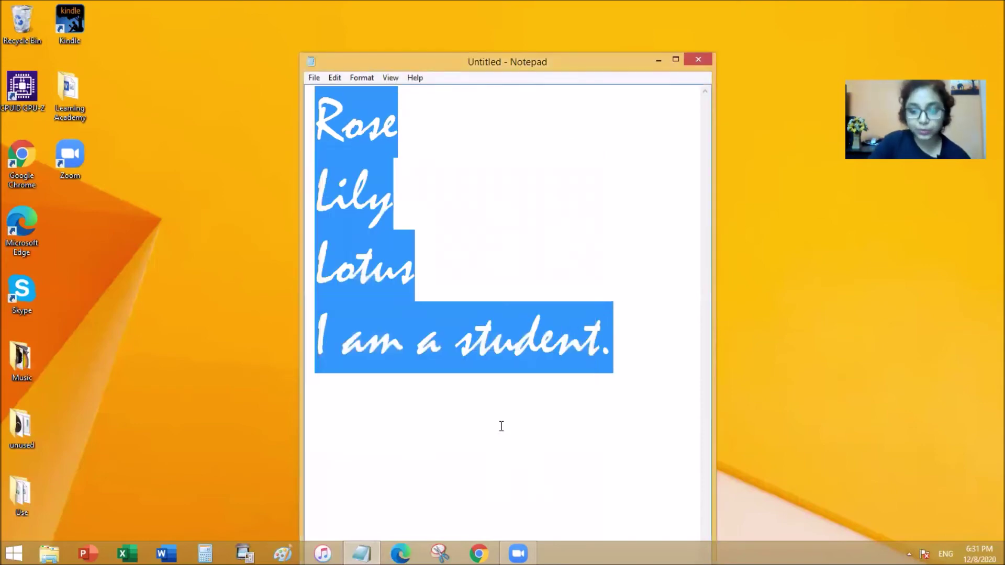
- Reduce the Mistral text's font size from 72 to 8
{"action": "left_click", "coordinate": [358, 79]}
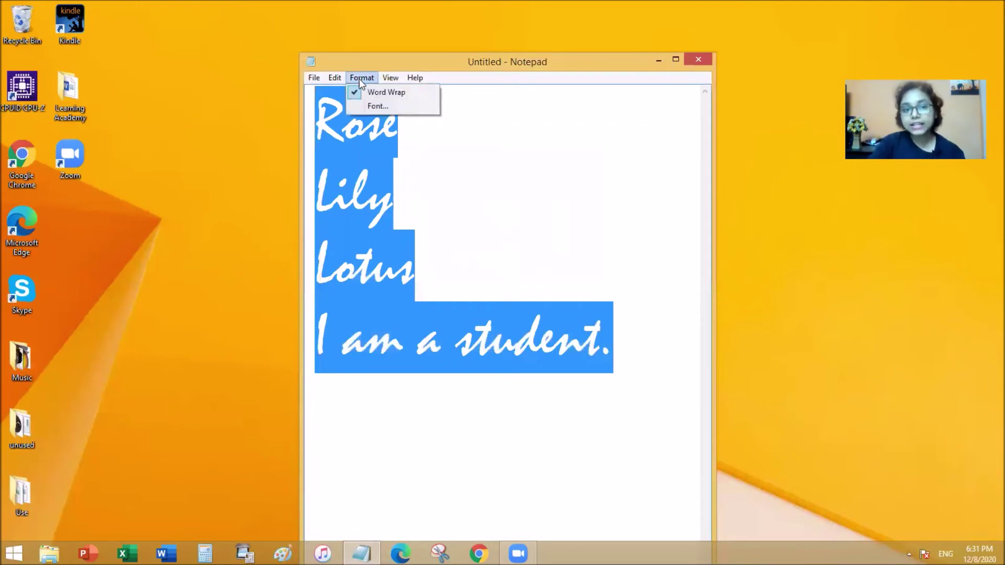
{"action": "left_click", "coordinate": [369, 106]}
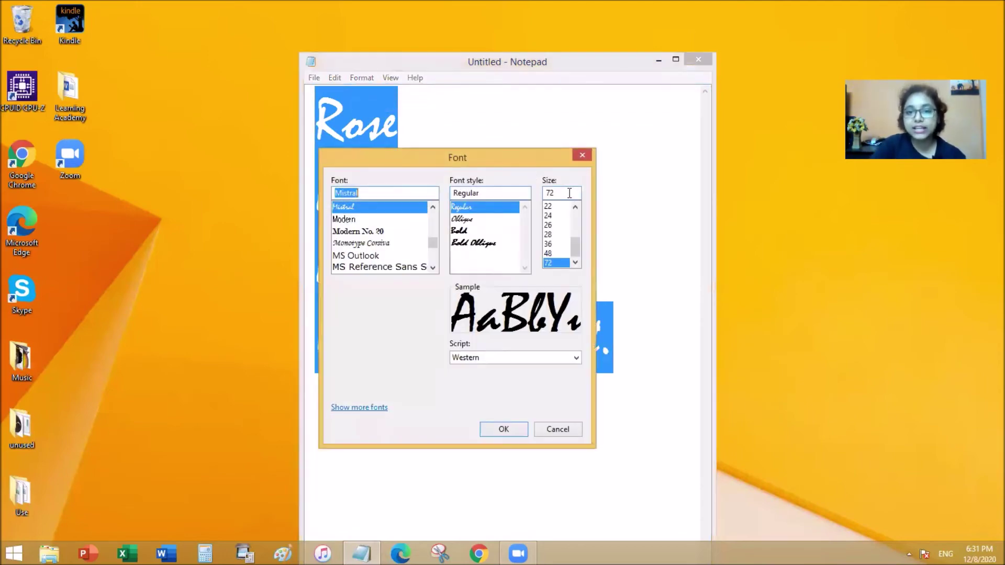
{"action": "left_click_drag", "start_coordinate": [577, 247], "coordinate": [577, 208]}
{"action": "left_click", "coordinate": [550, 206]}
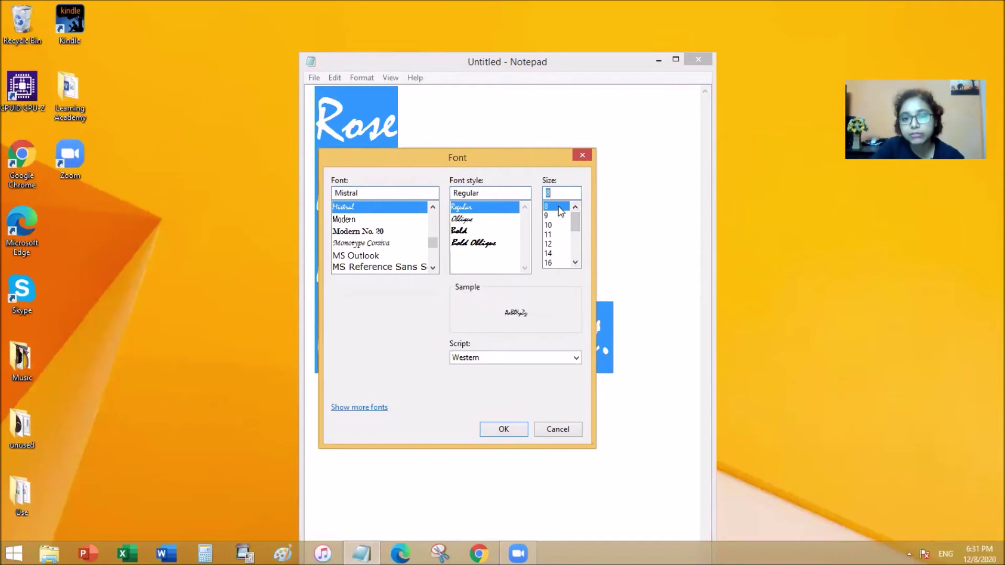
{"action": "left_click", "coordinate": [504, 429]}
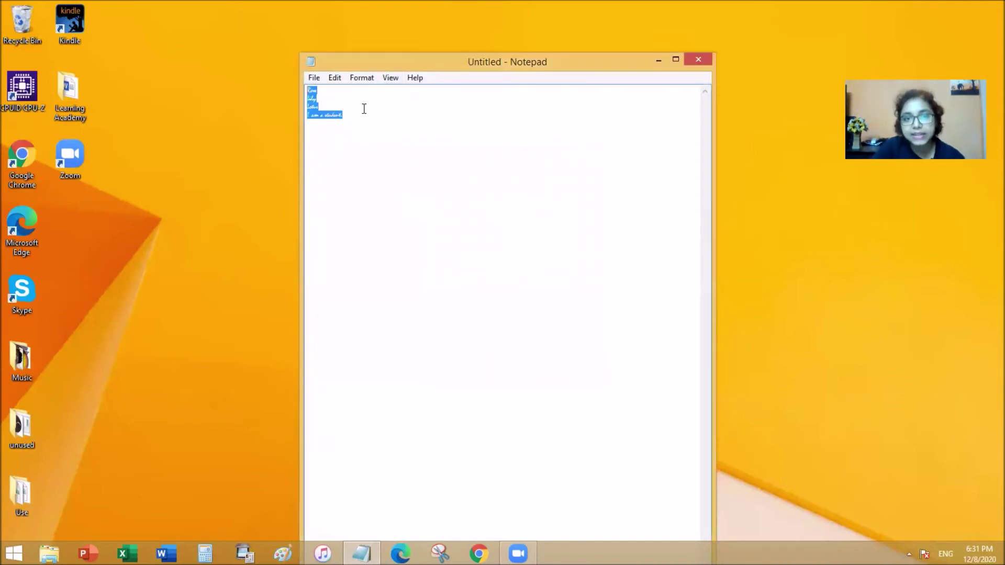
{"action": "left_click", "coordinate": [444, 117]}
- Change all four lines to Arial with Narrow Bold style at size 16
{"action": "left_click_drag", "start_coordinate": [385, 111], "coordinate": [299, 84]}
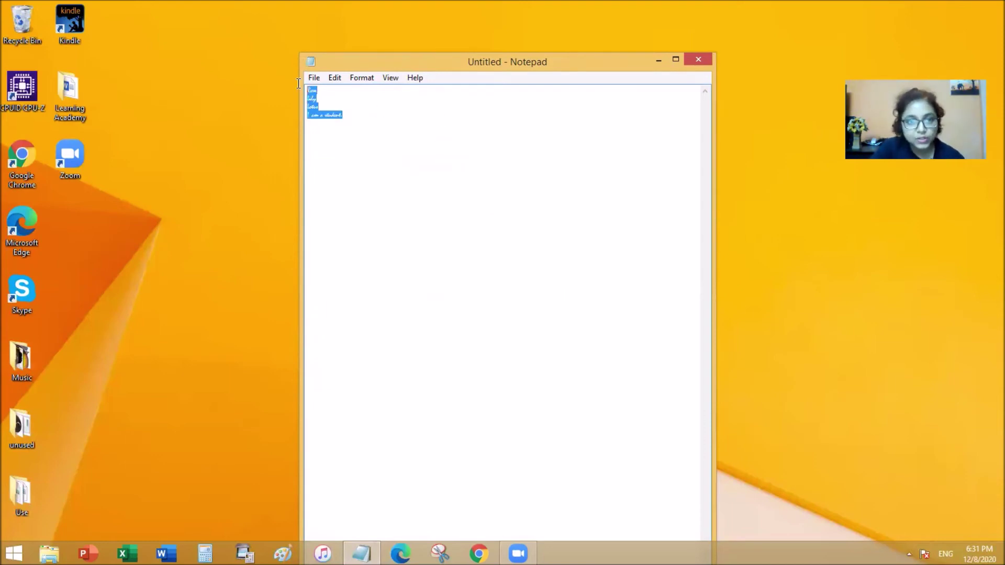
{"action": "left_click", "coordinate": [363, 78]}
{"action": "left_click", "coordinate": [395, 104]}
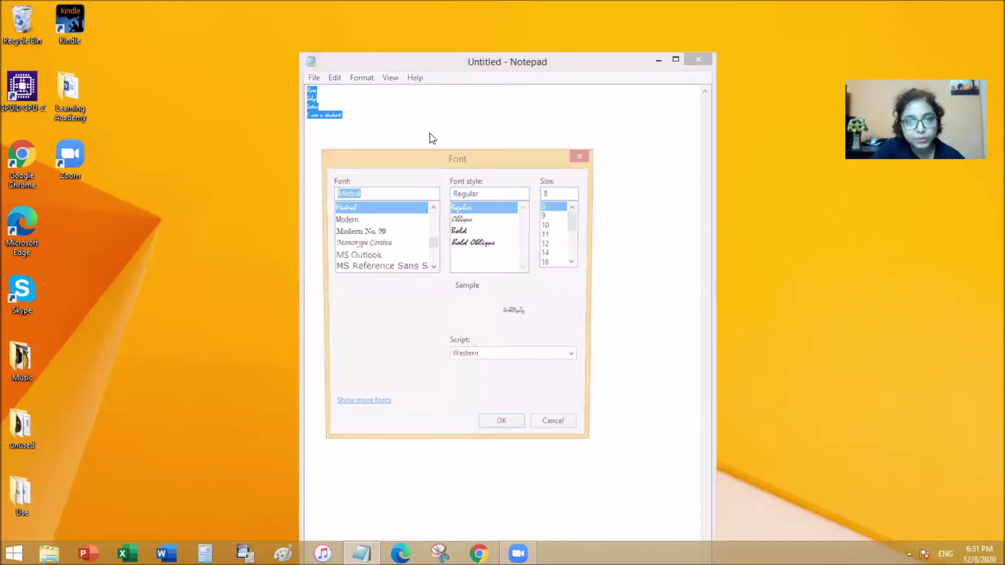
{"action": "left_click_drag", "start_coordinate": [436, 243], "coordinate": [435, 215]}
{"action": "scroll", "coordinate": [375, 240], "scroll_direction": "down", "scroll_amount": 4}
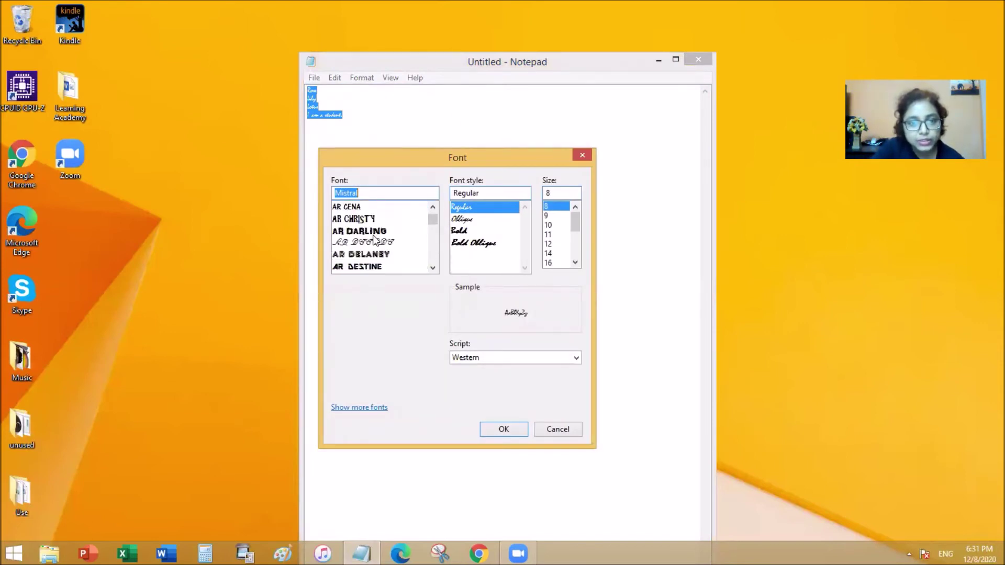
{"action": "scroll", "coordinate": [375, 242], "scroll_direction": "down", "scroll_amount": 2}
{"action": "scroll", "coordinate": [369, 230], "scroll_direction": "up", "scroll_amount": 1}
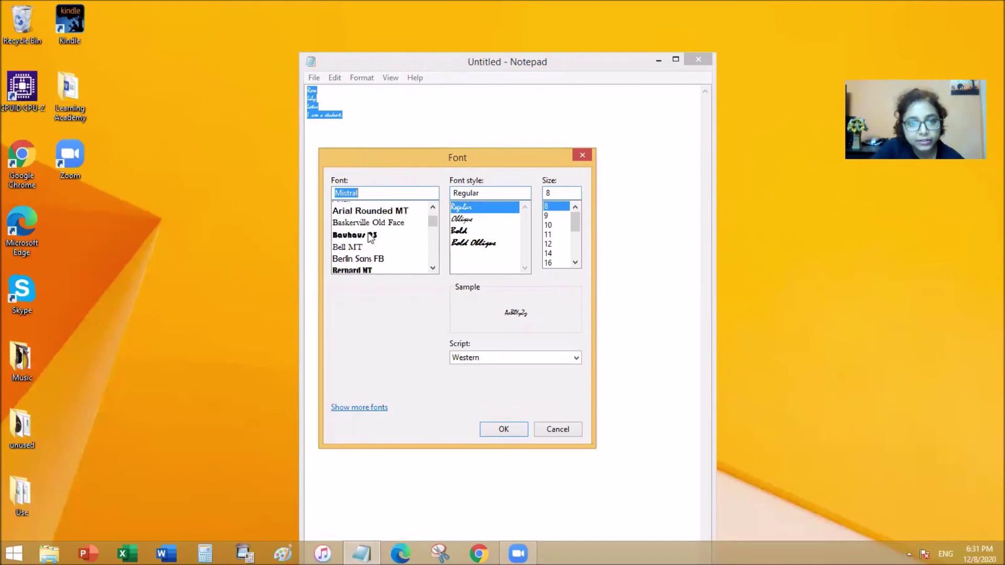
{"action": "left_click", "coordinate": [367, 220]}
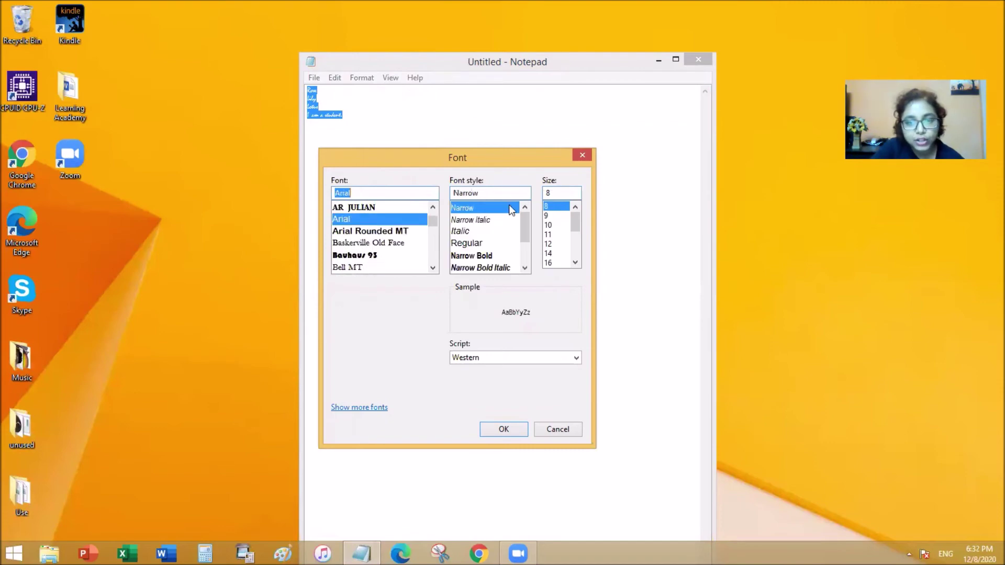
{"action": "left_click", "coordinate": [491, 256]}
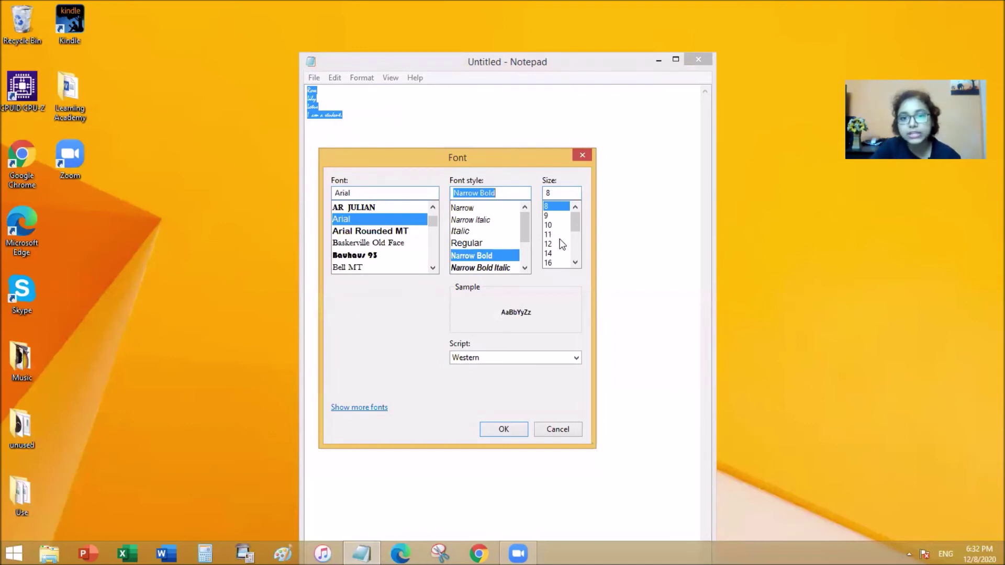
{"action": "left_click", "coordinate": [560, 263]}
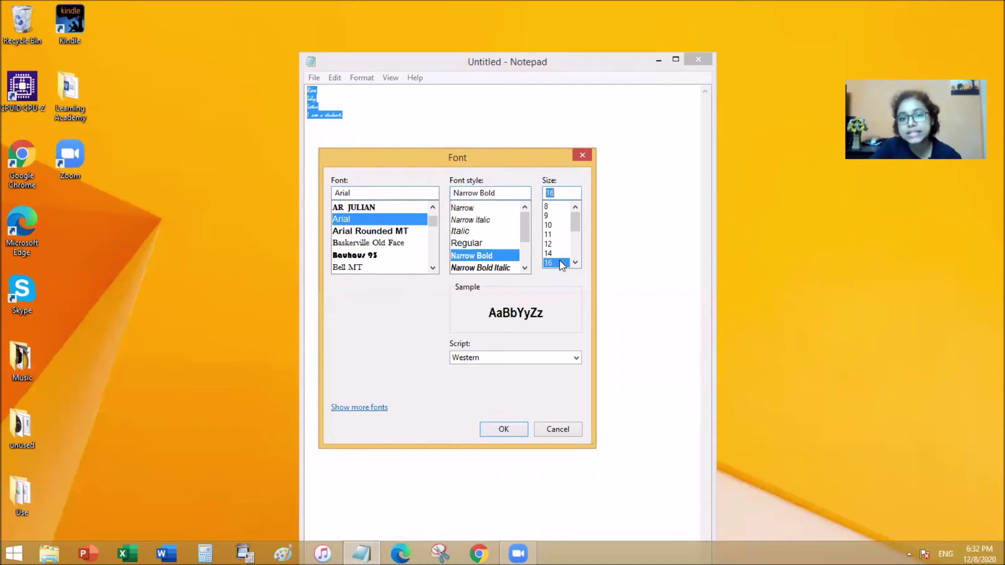
{"action": "left_click", "coordinate": [515, 429]}
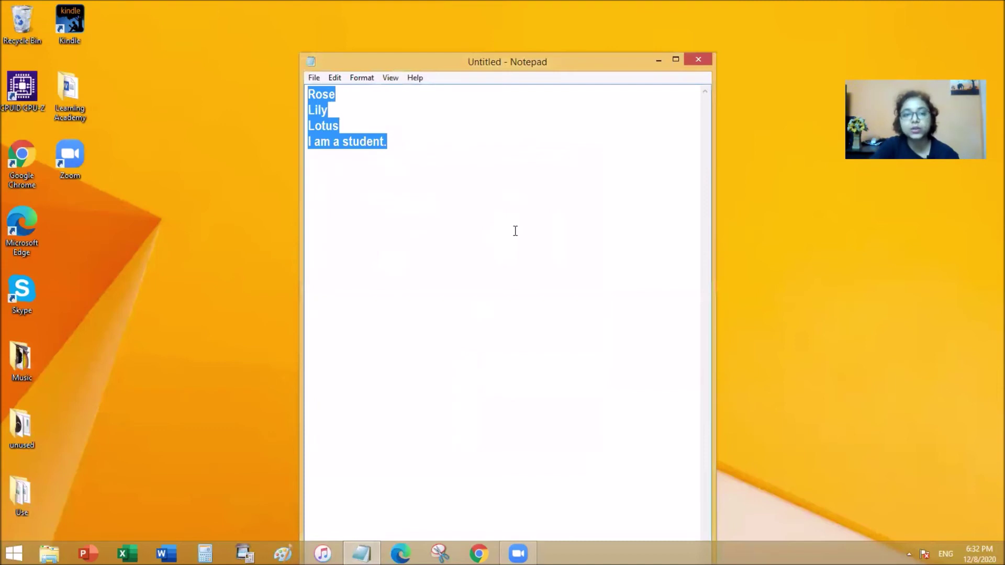
{"action": "left_click", "coordinate": [518, 131]}
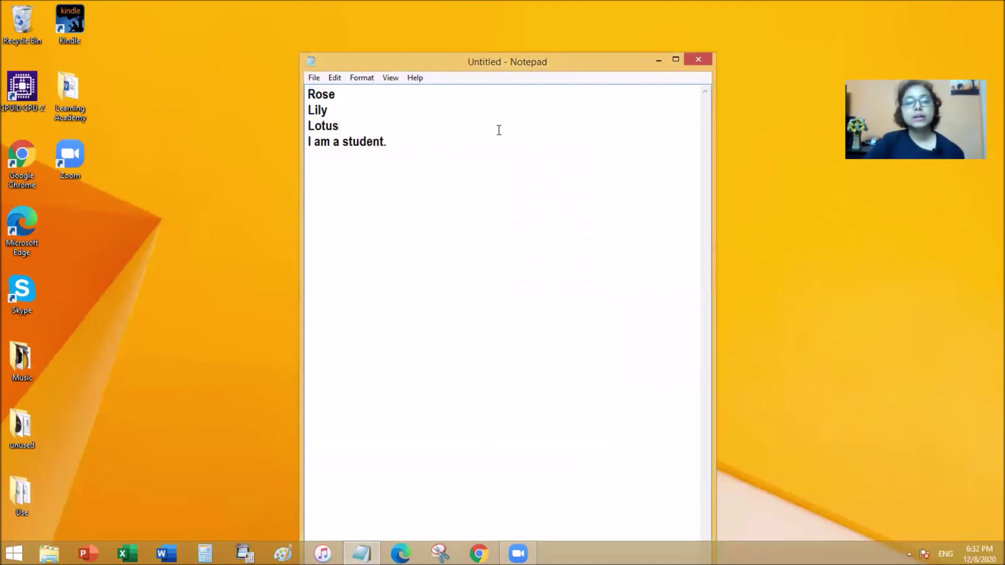
- Insert 'good' before 'student' so the last line reads 'I am a good student.'
{"action": "left_click", "coordinate": [414, 142]}
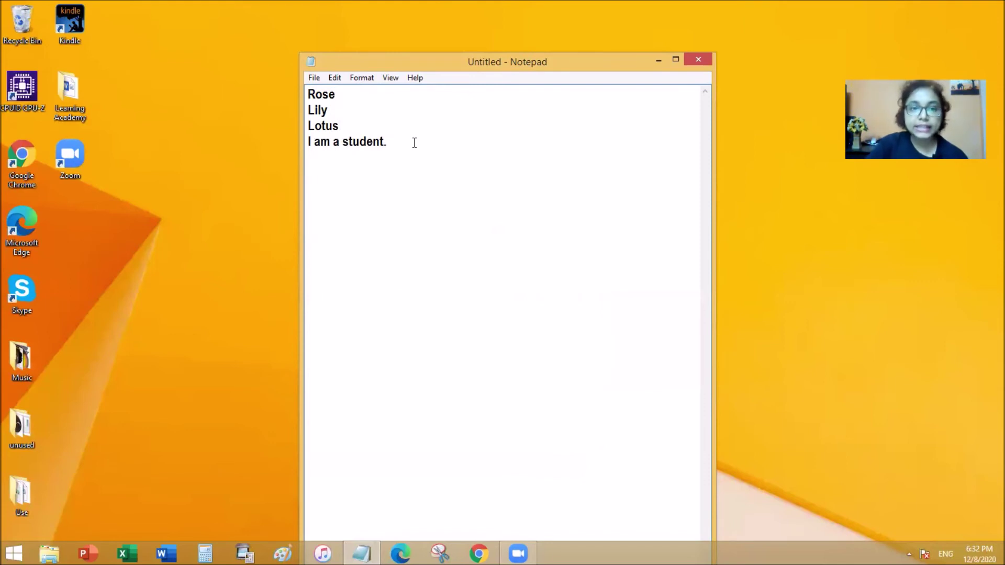
{"action": "left_click", "coordinate": [341, 142]}
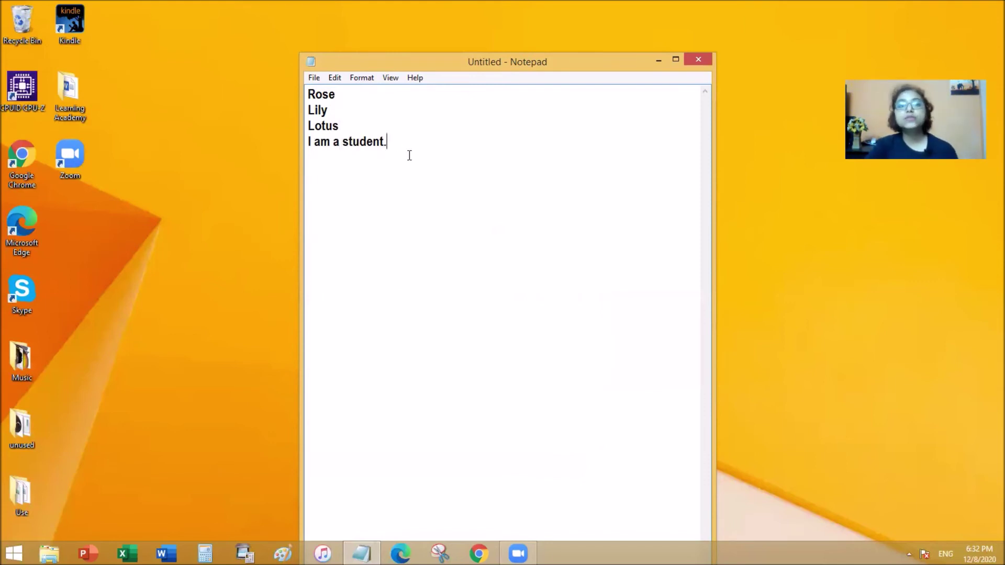
{"action": "left_click", "coordinate": [343, 143]}
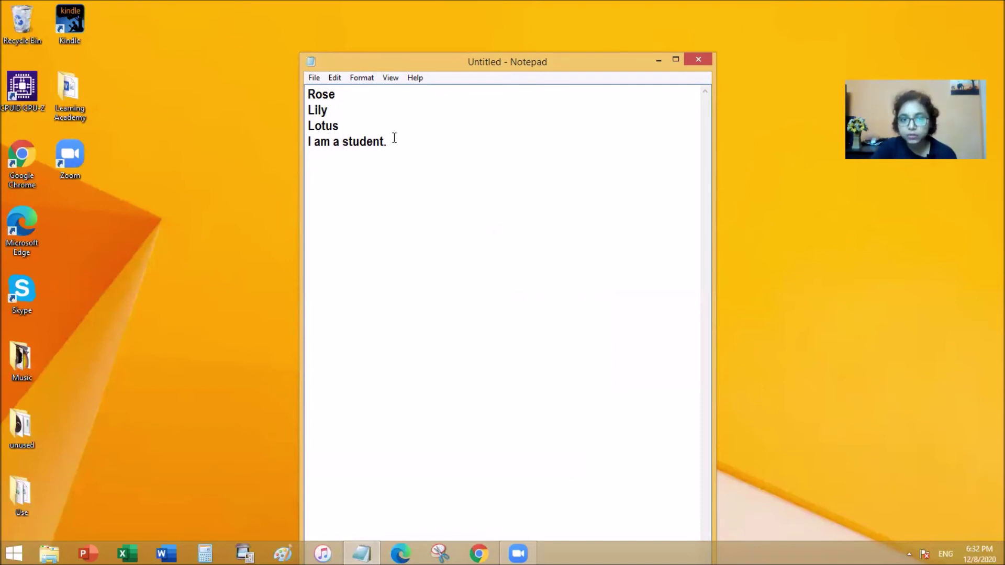
{"action": "key", "text": "BackSpace"}
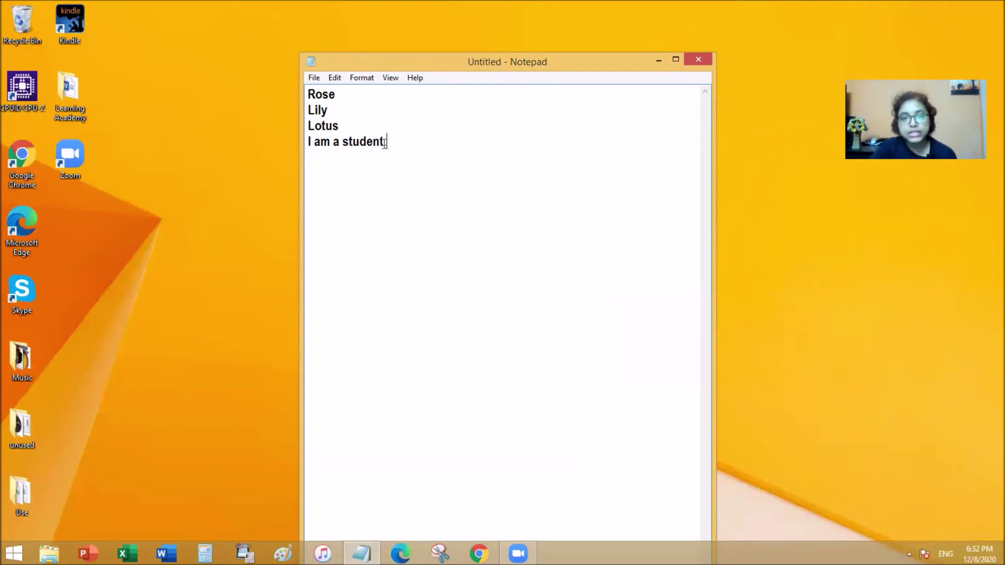
{"action": "type", "text": "."}
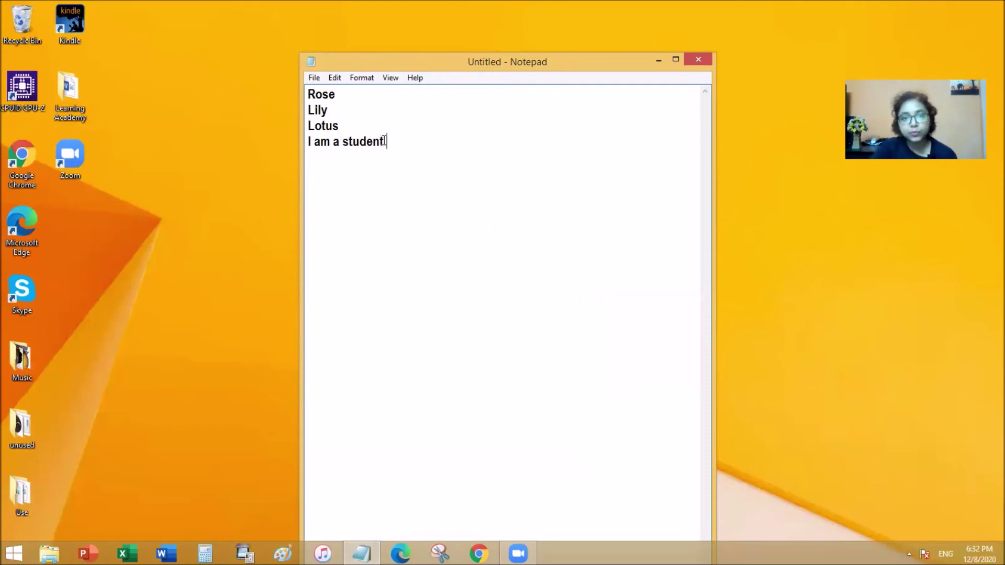
{"action": "left_click", "coordinate": [341, 143]}
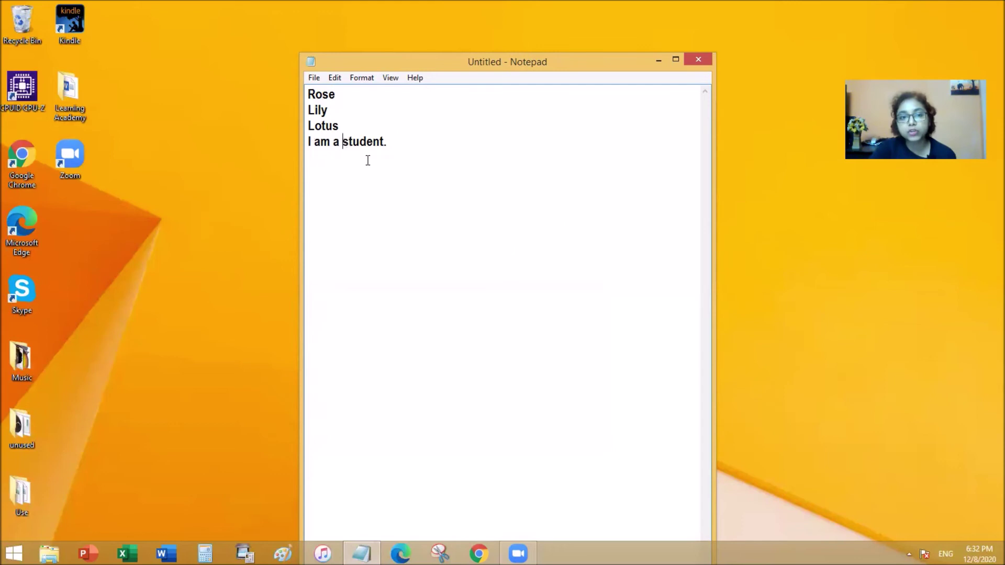
{"action": "type", "text": "good"}
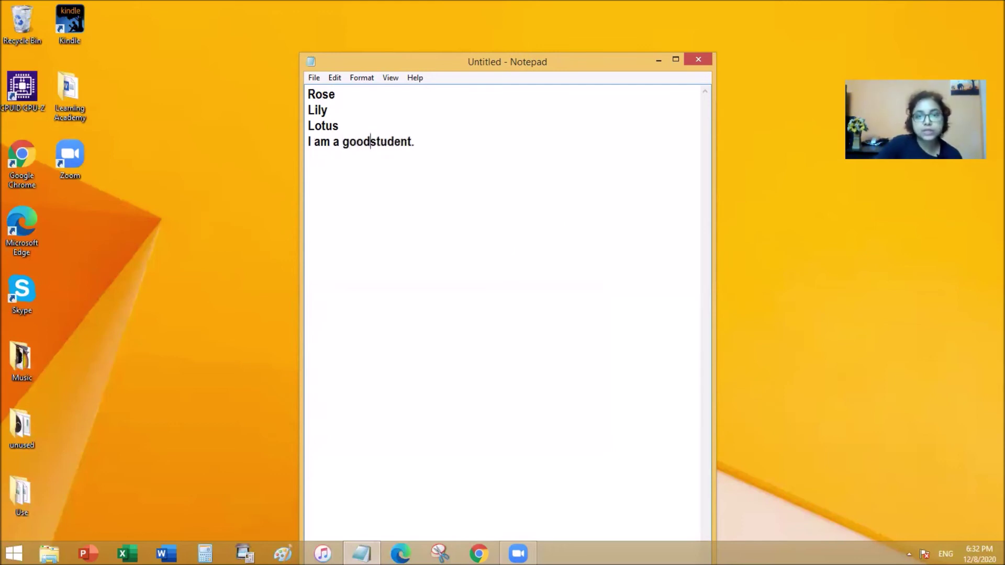
{"action": "left_click", "coordinate": [444, 138]}
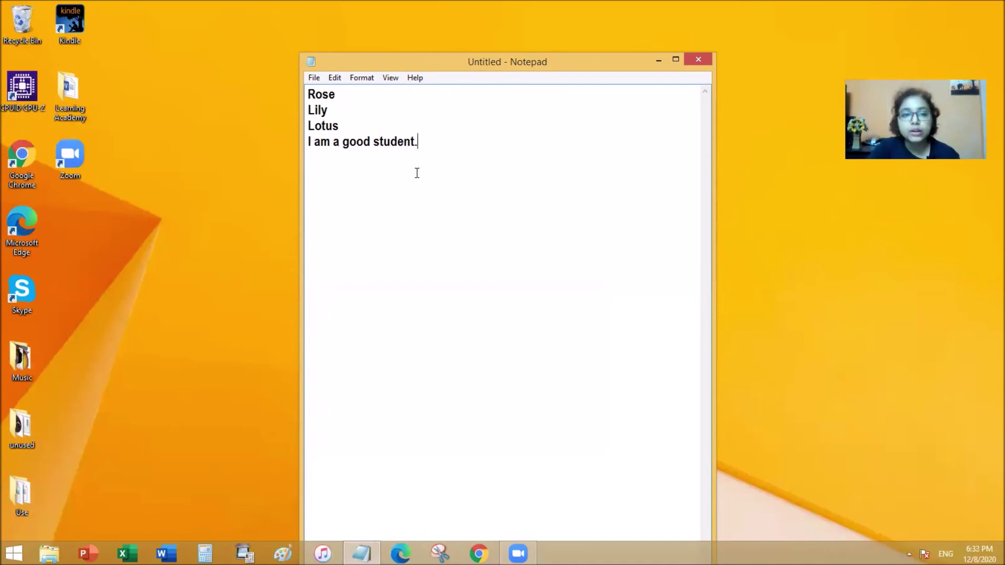
- Delete the words Rose, Lily and Lotus from the first three lines
{"action": "left_click", "coordinate": [351, 124]}
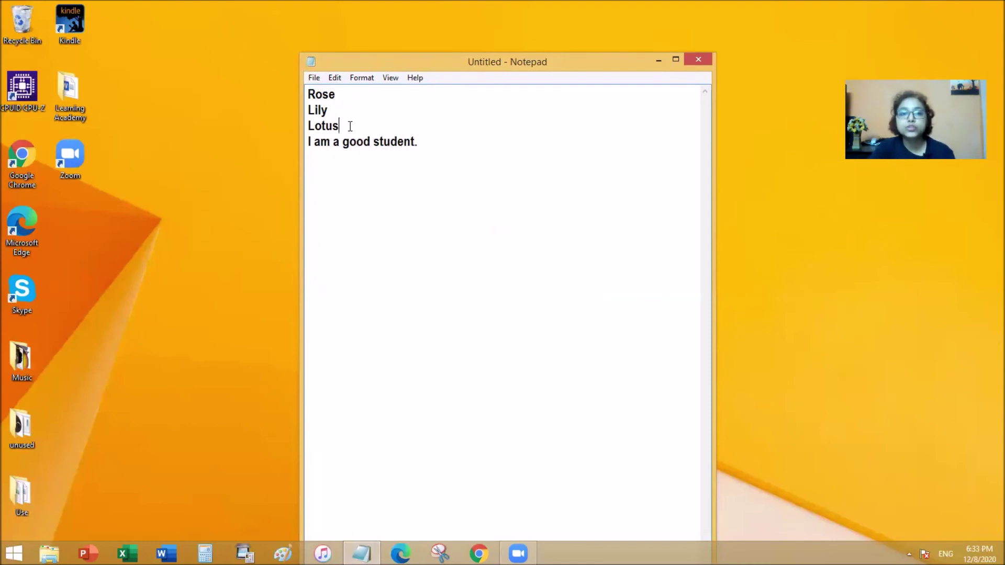
{"action": "left_click", "coordinate": [348, 94]}
{"action": "left_click", "coordinate": [350, 127]}
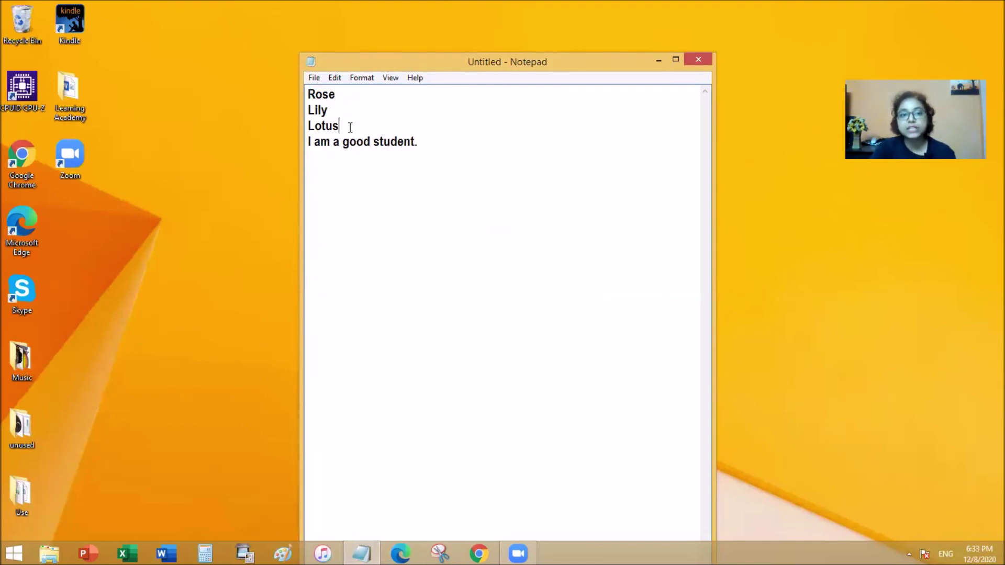
{"action": "left_click", "coordinate": [346, 108]}
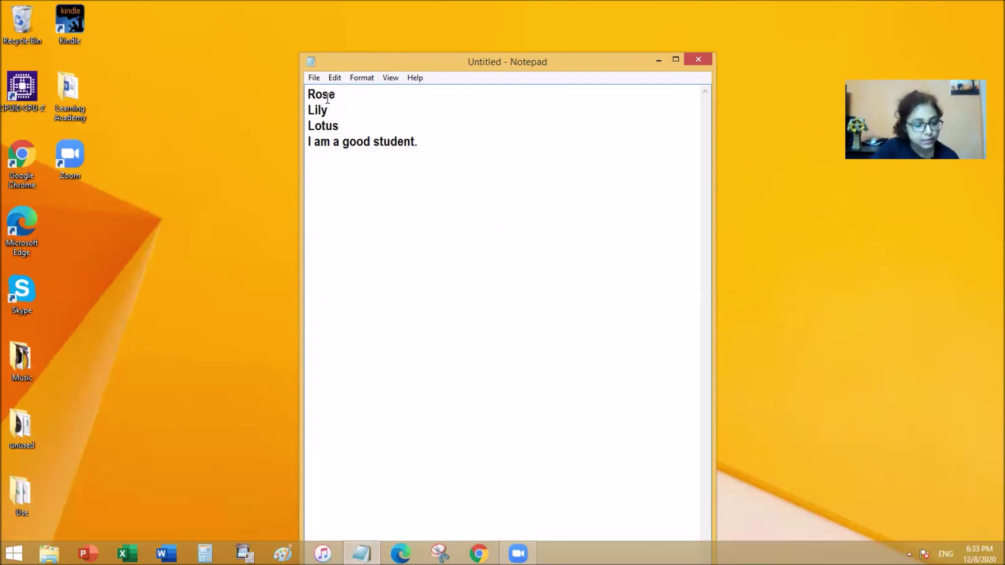
{"action": "double_click", "coordinate": [322, 96]}
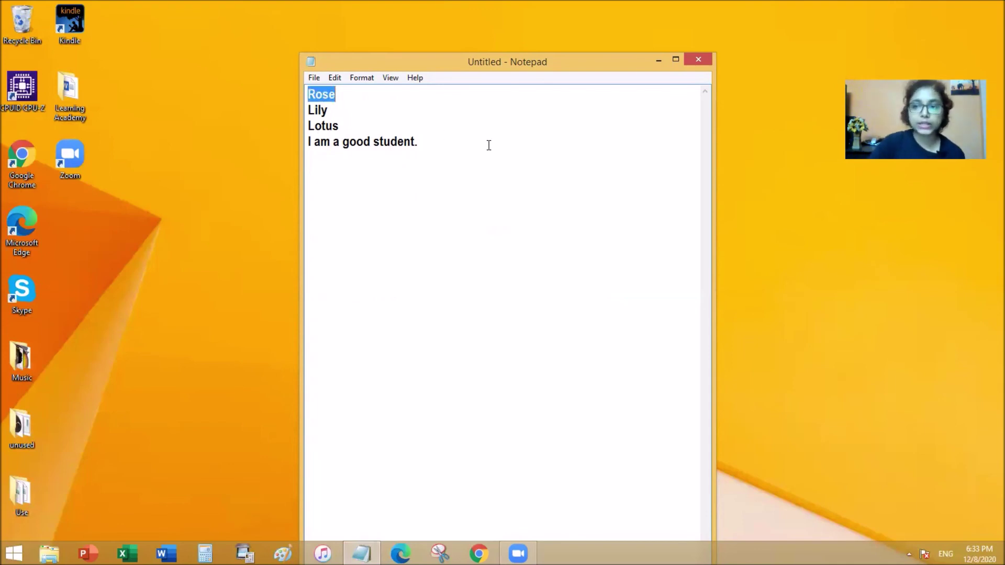
{"action": "key", "text": "Delete"}
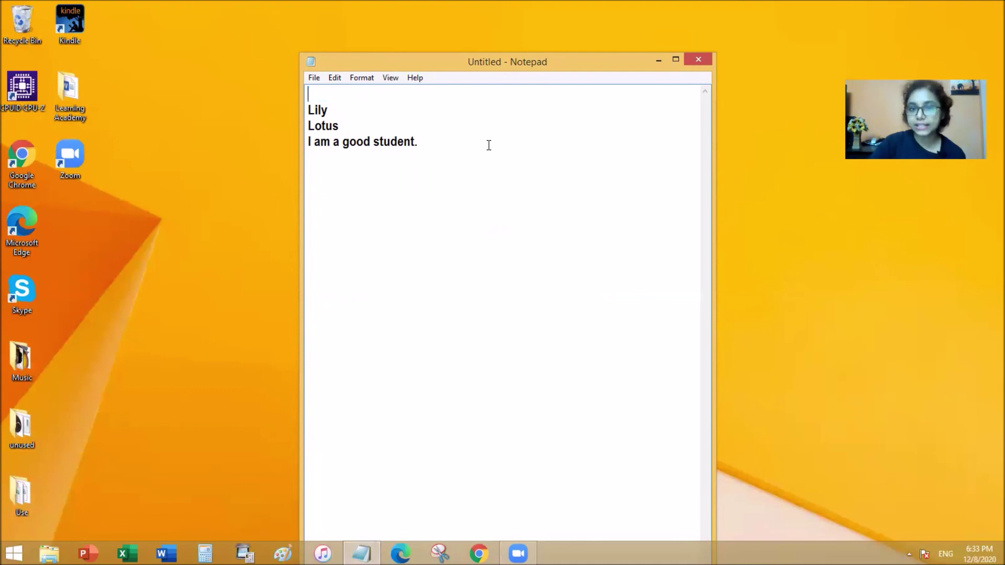
{"action": "double_click", "coordinate": [319, 109]}
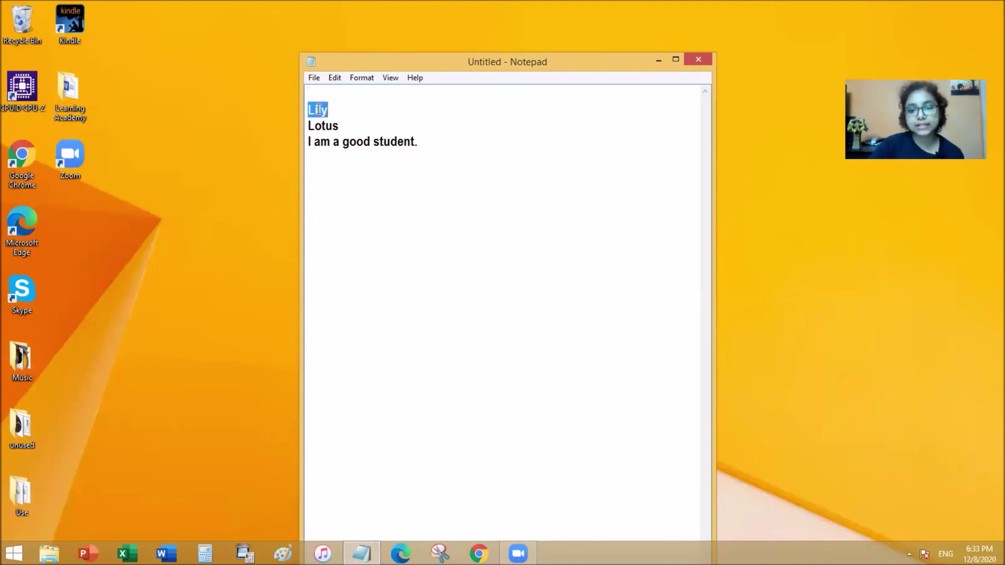
{"action": "key", "text": "Delete"}
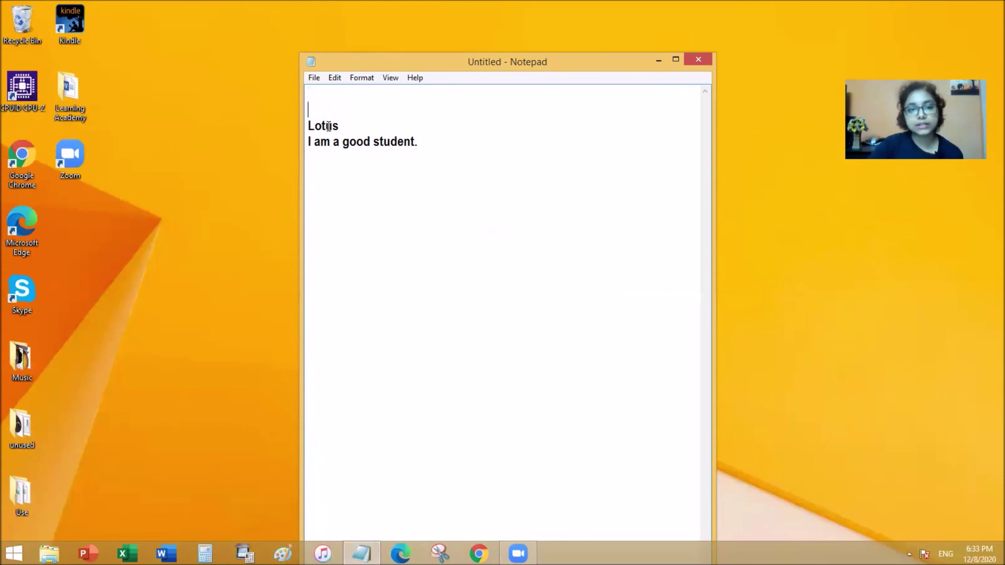
{"action": "double_click", "coordinate": [328, 126]}
{"action": "key", "text": "Delete"}
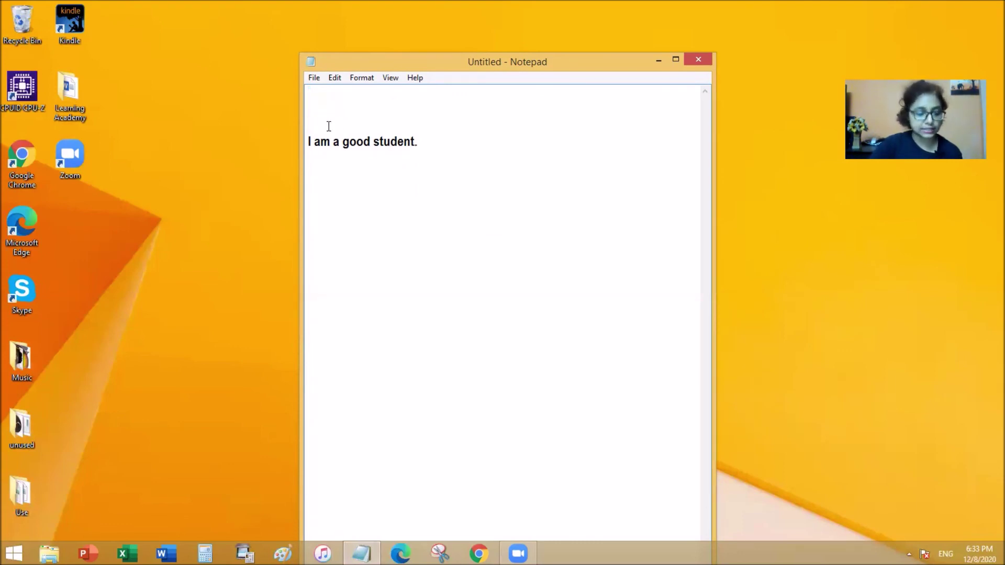